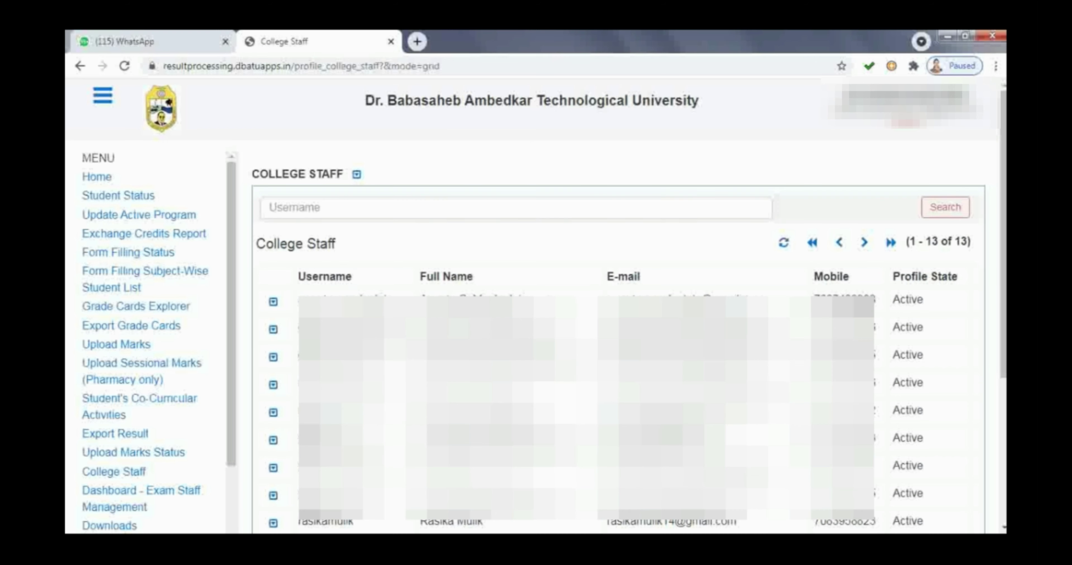
Step: Show the College Staff Grid/Create options and bring up an empty Create form
{"action": "left_click", "coordinate": [357, 178]}
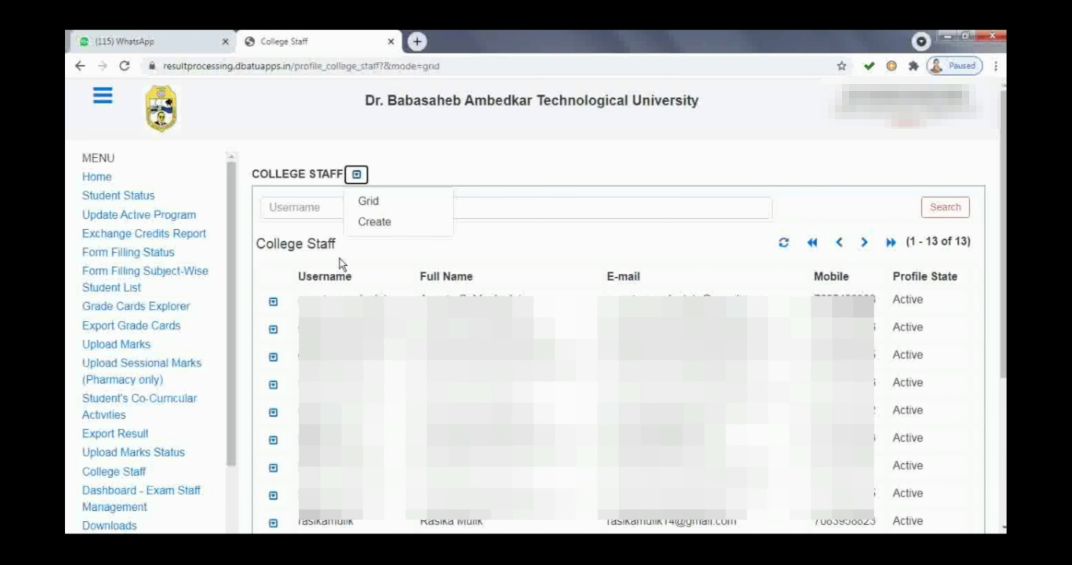
{"action": "left_click", "coordinate": [398, 227]}
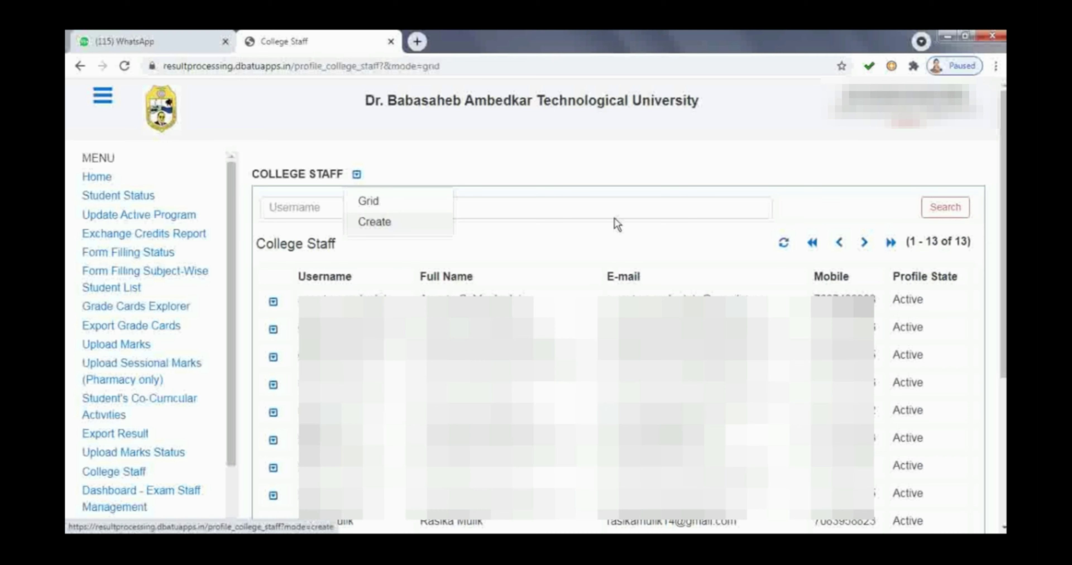
Step: Open the new staff profile form and enter the username and full name
{"action": "left_click", "coordinate": [416, 231]}
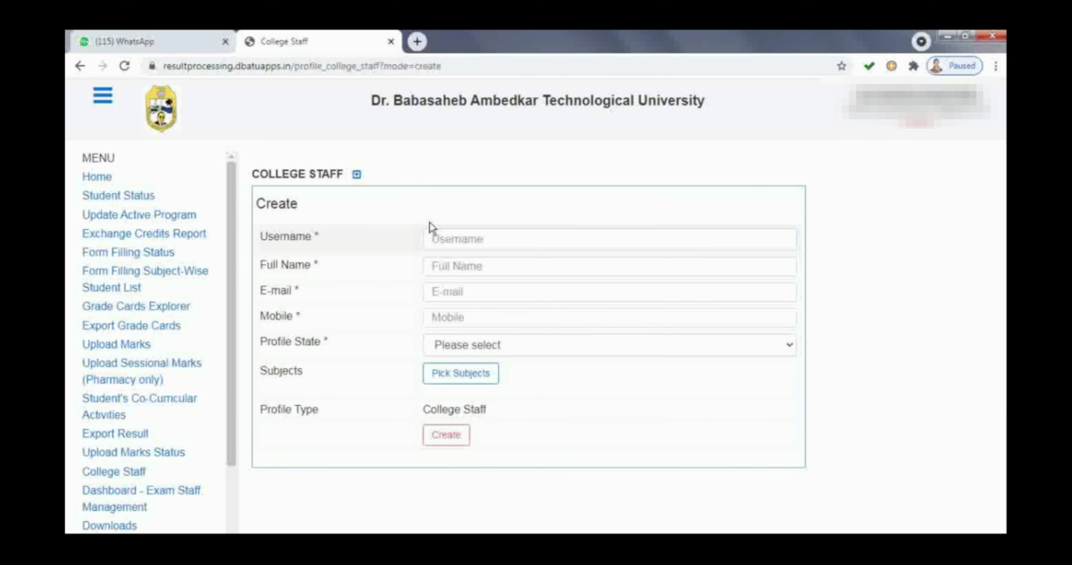
{"action": "left_click", "coordinate": [535, 239]}
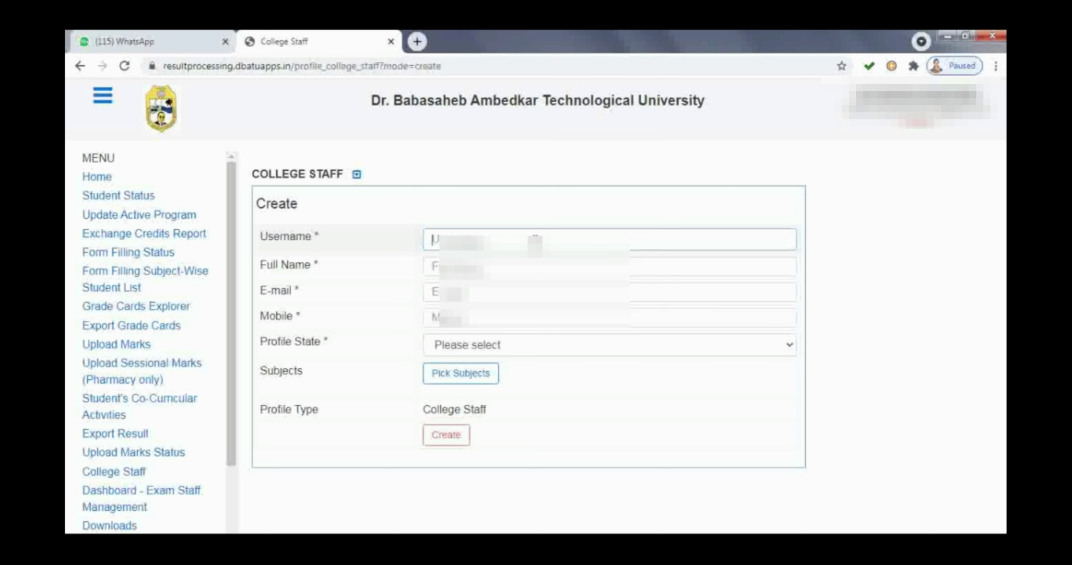
{"action": "type", "text": "or"}
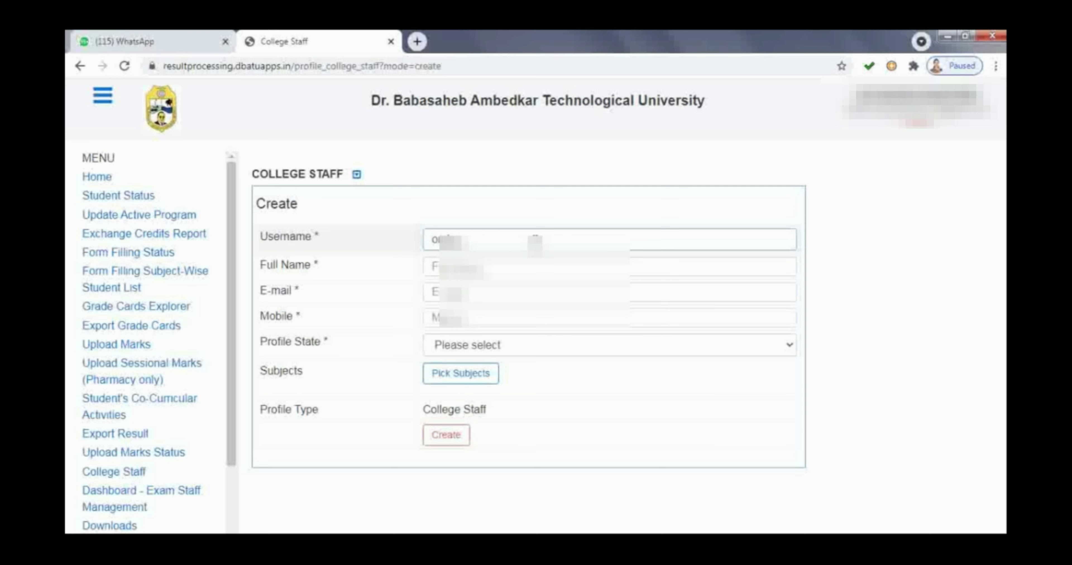
{"action": "type", "text": "abcde"}
{"action": "key", "text": "Tab"}
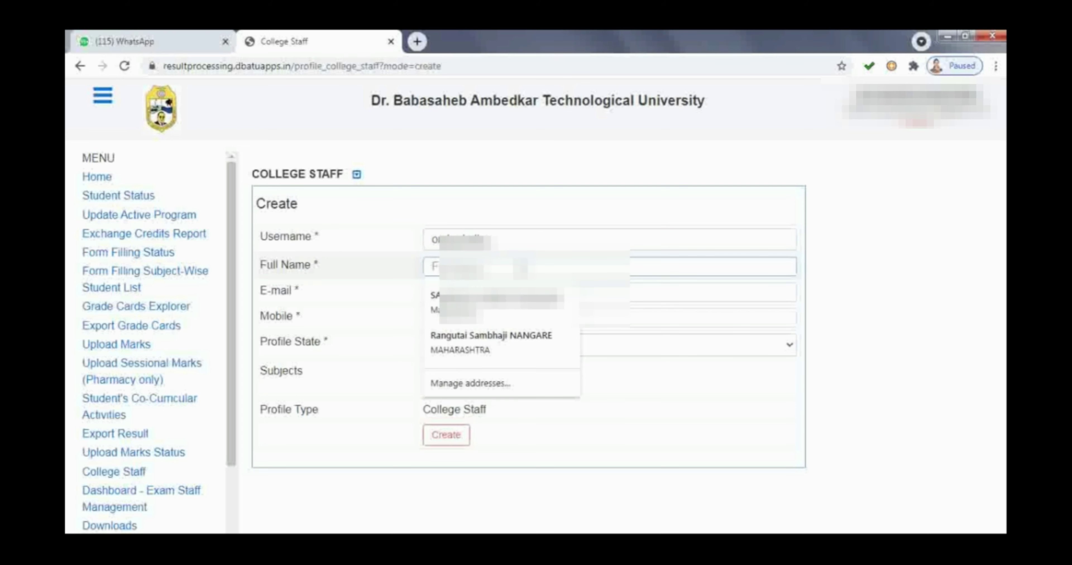
{"action": "type", "text": "o"}
{"action": "key", "text": "BackSpace"}
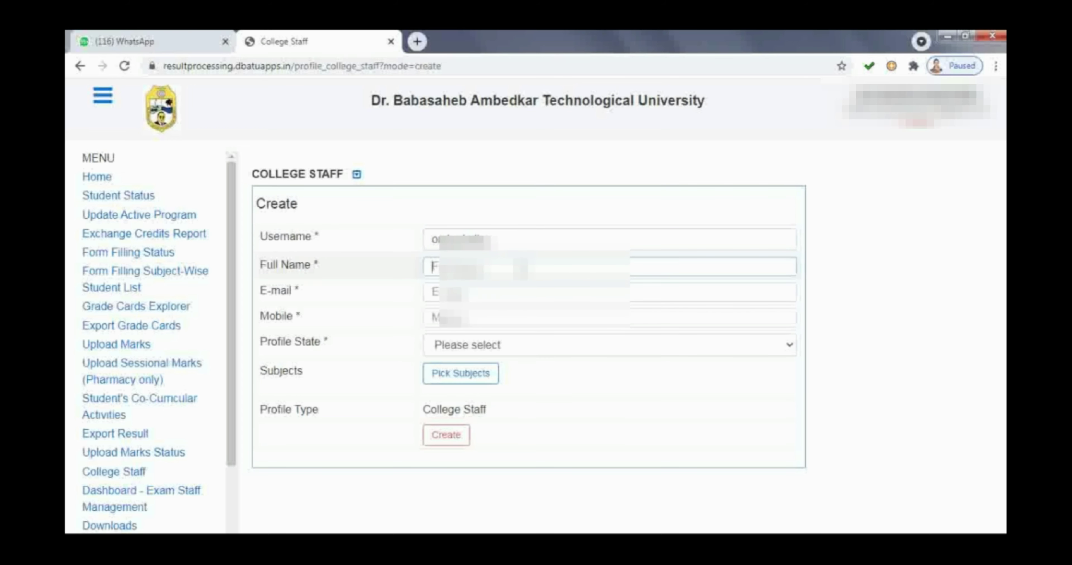
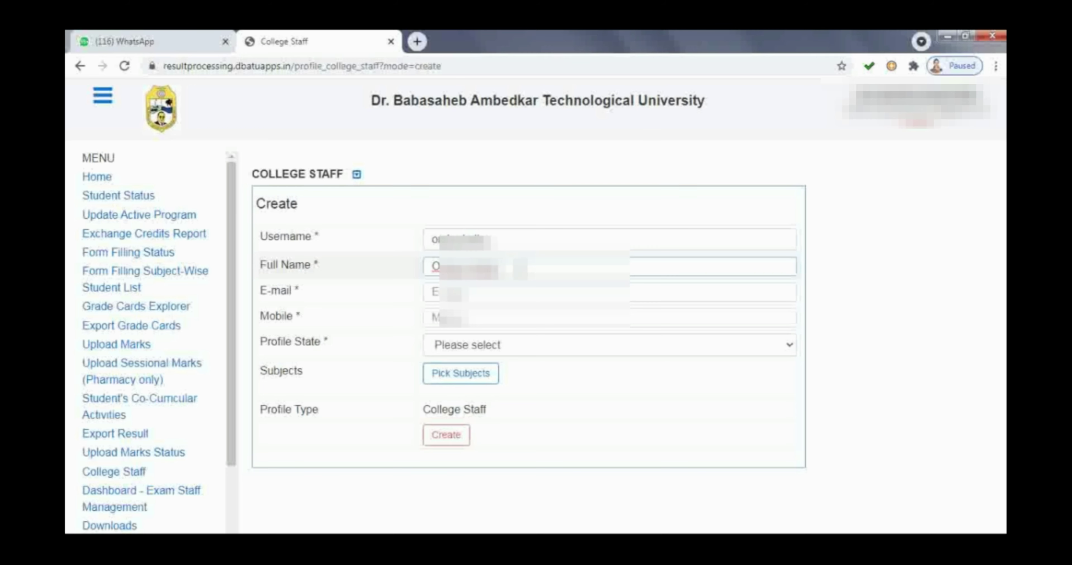
Step: Fill in the staff member's e-mail and mobile number, and set Profile State to Active
{"action": "left_click", "coordinate": [607, 292]}
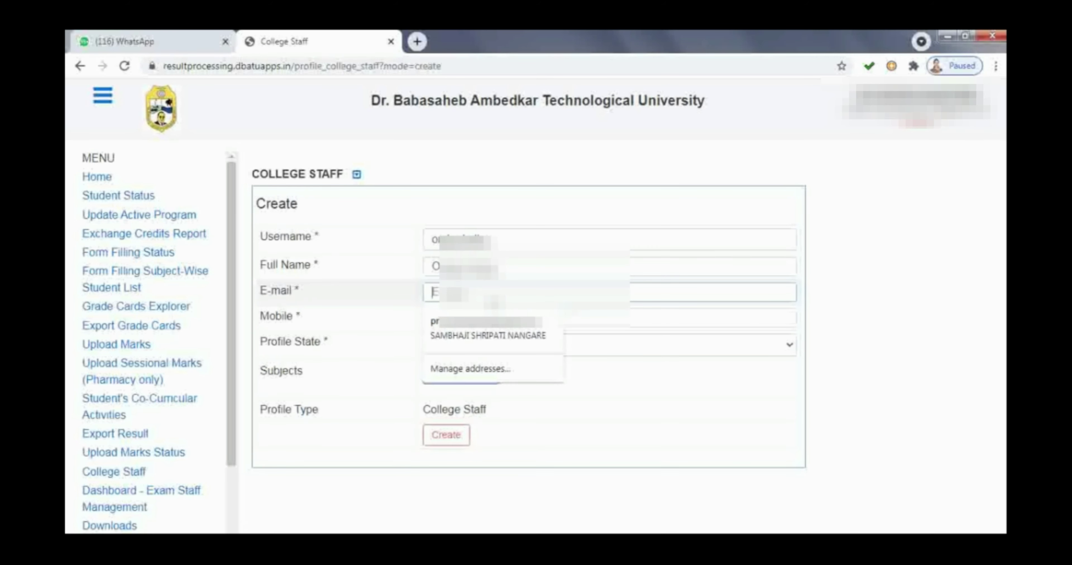
{"action": "type", "text": "or"}
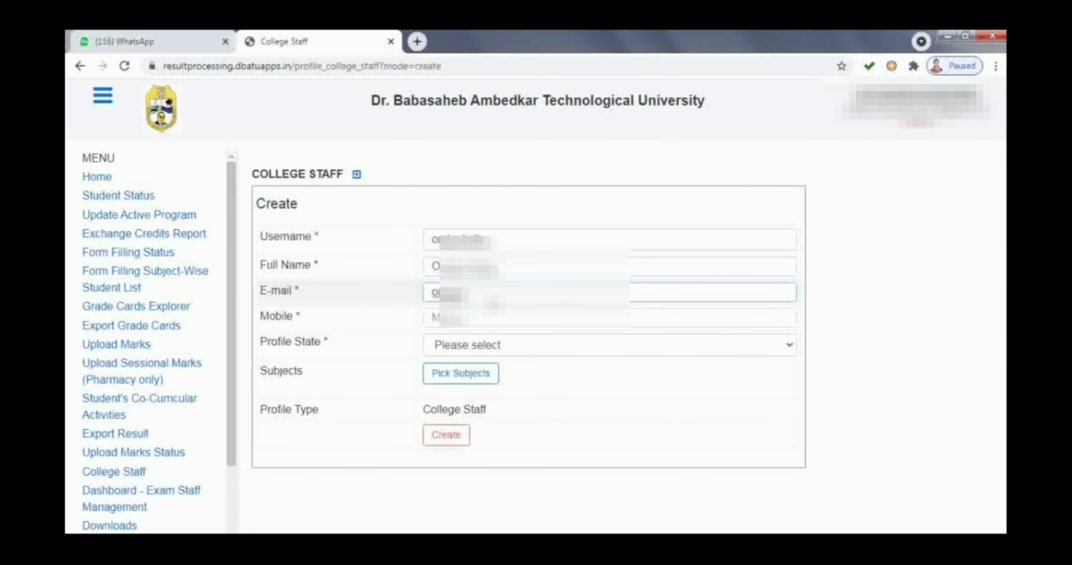
{"action": "type", "text": "..."}
{"action": "type", "text": "..."}
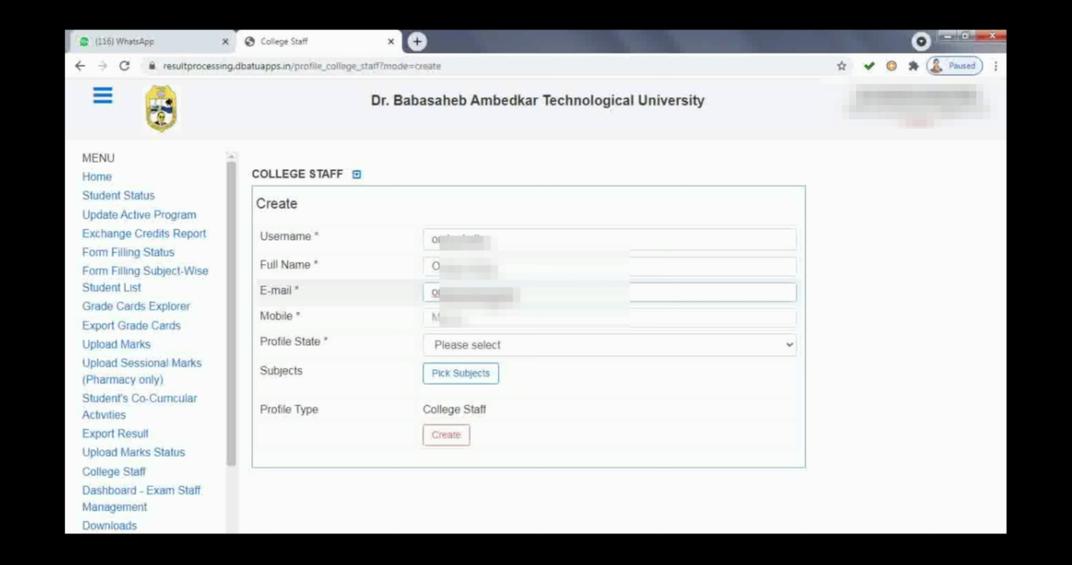
{"action": "type", "text": "........."}
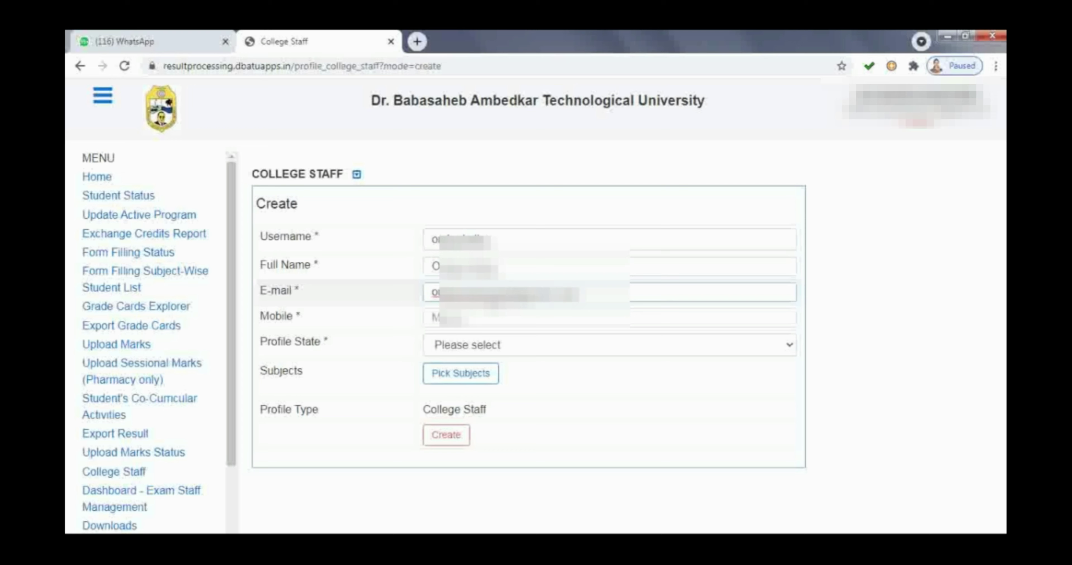
{"action": "left_click", "coordinate": [469, 318]}
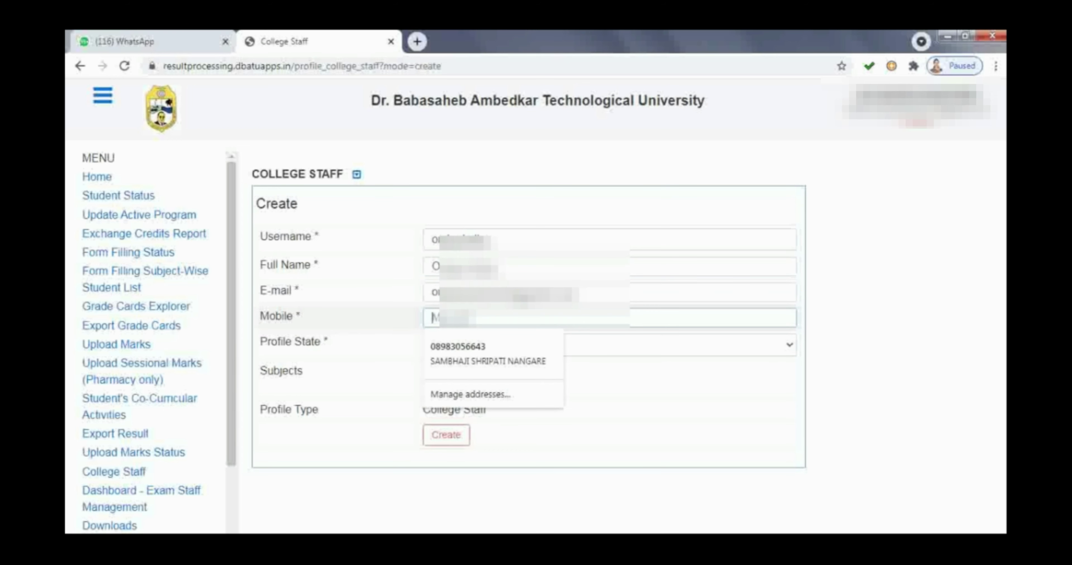
{"action": "type", "text": "7"}
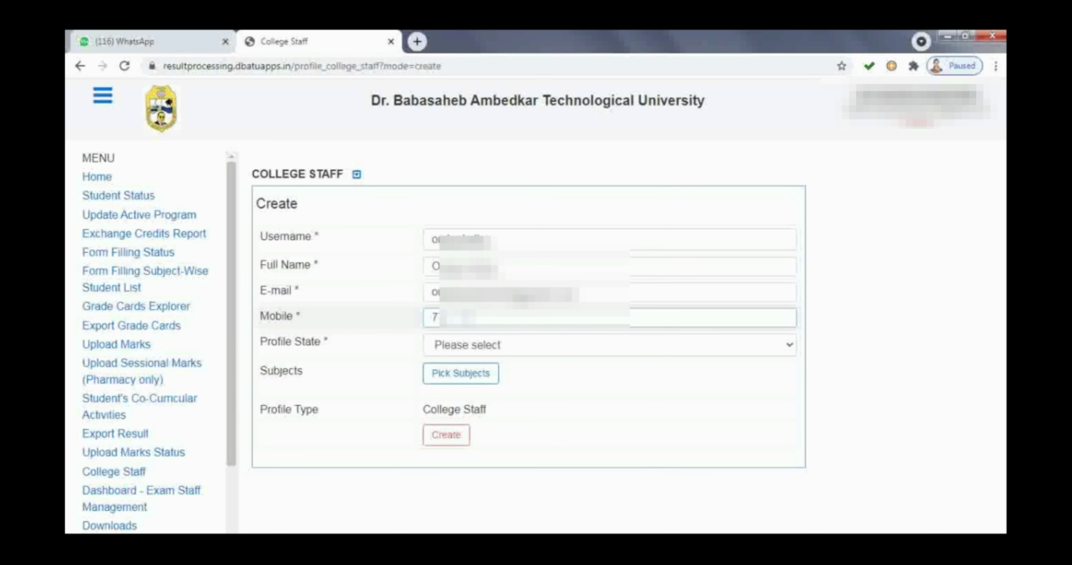
{"action": "type", "text": "........."}
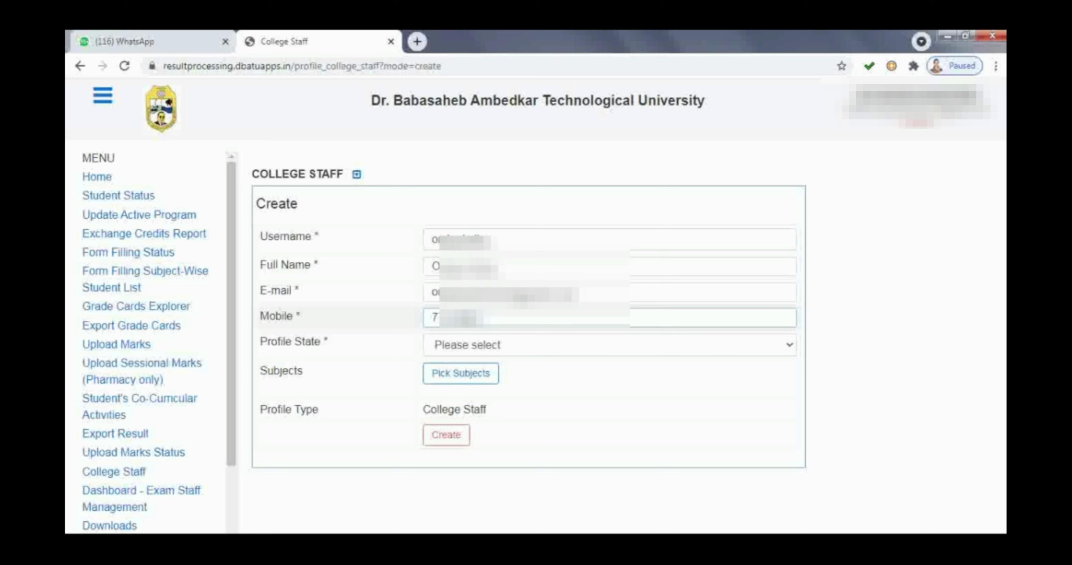
{"action": "type", "text": "..."}
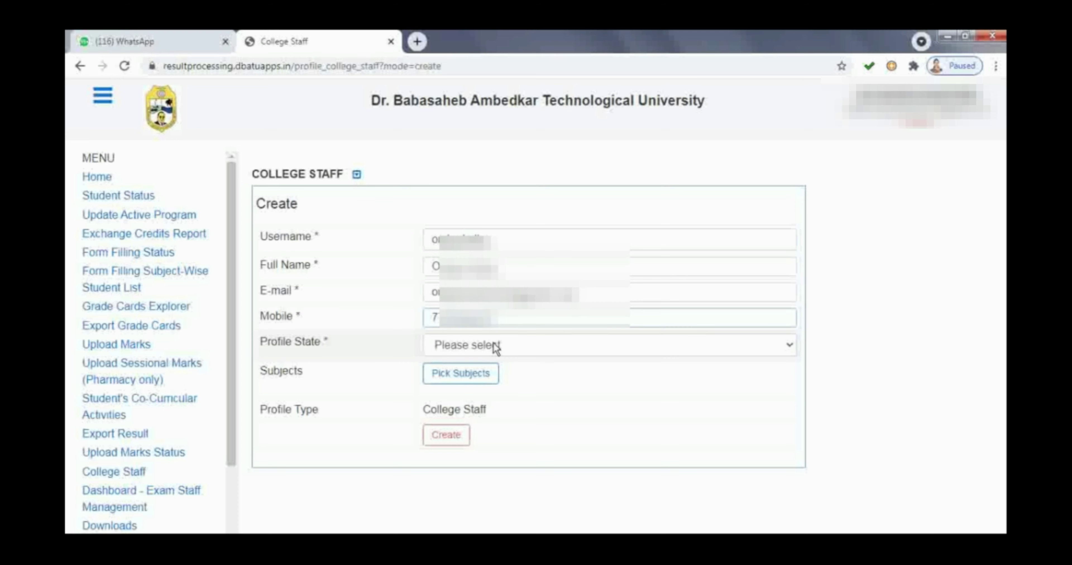
{"action": "left_click", "coordinate": [499, 349]}
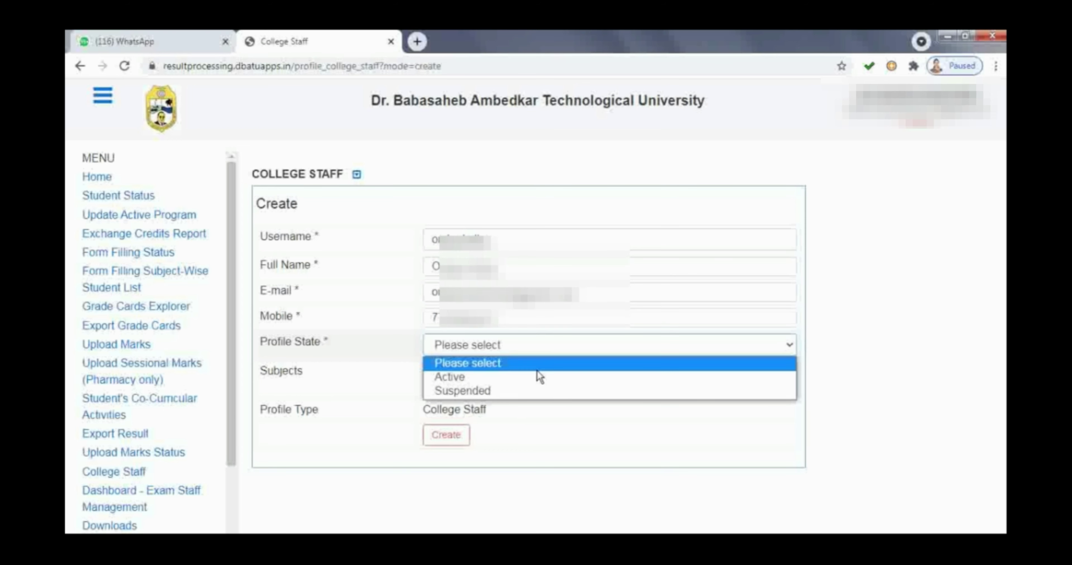
{"action": "left_click", "coordinate": [537, 378]}
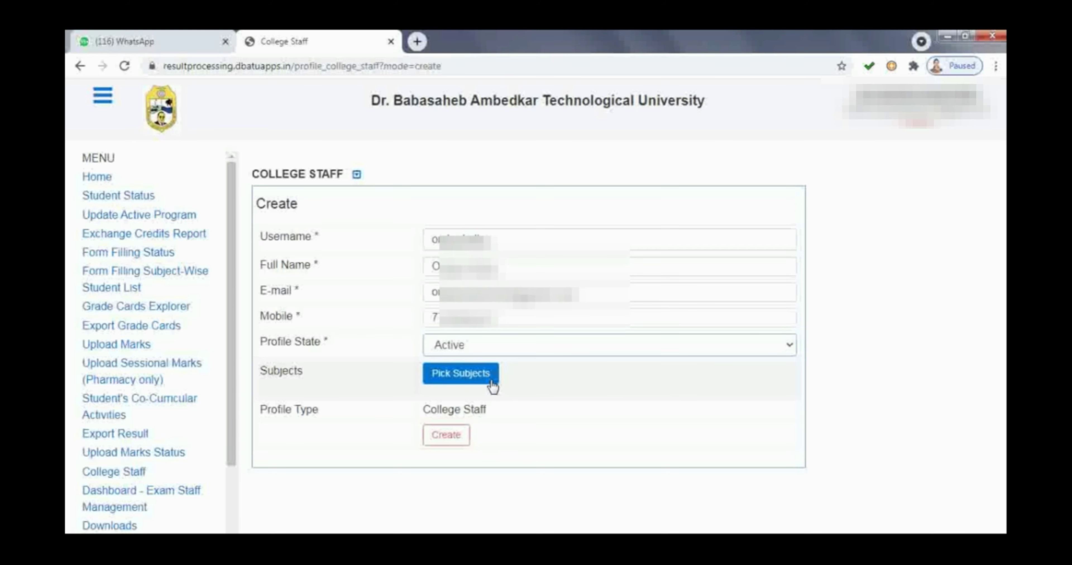
Step: Search subject code BP504T and attach Pharmacognosy II-Theory to the new profile
{"action": "left_click", "coordinate": [492, 385]}
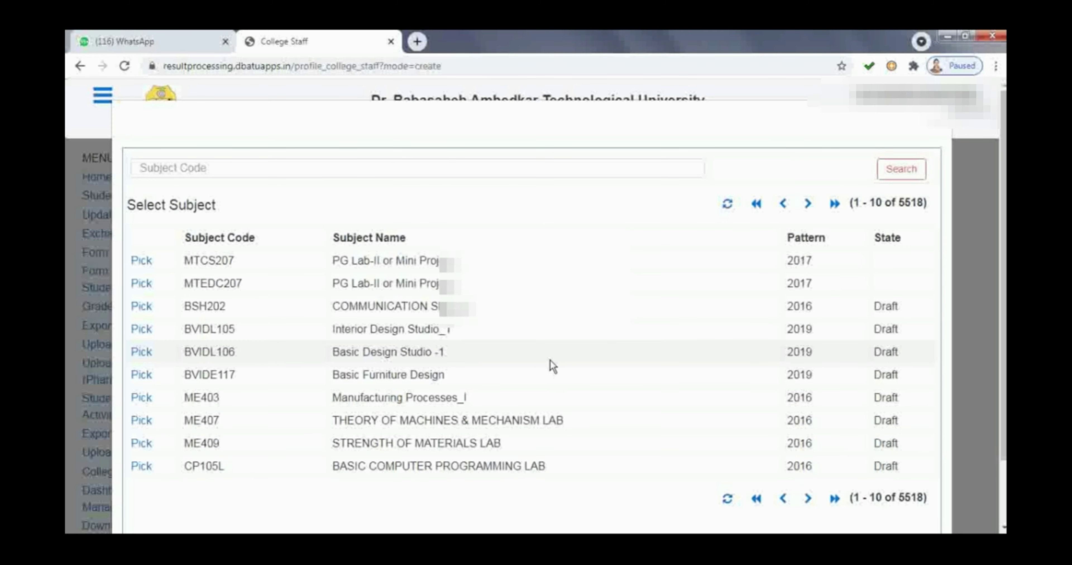
{"action": "left_click", "coordinate": [529, 167]}
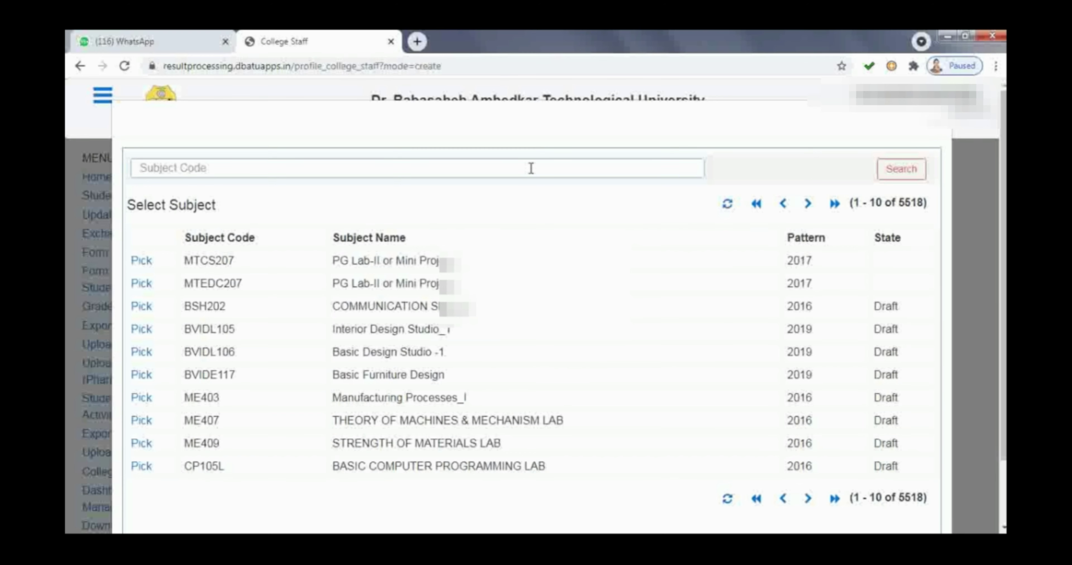
{"action": "type", "text": "BP504T"}
{"action": "left_click", "coordinate": [898, 169]}
{"action": "left_click", "coordinate": [900, 170]}
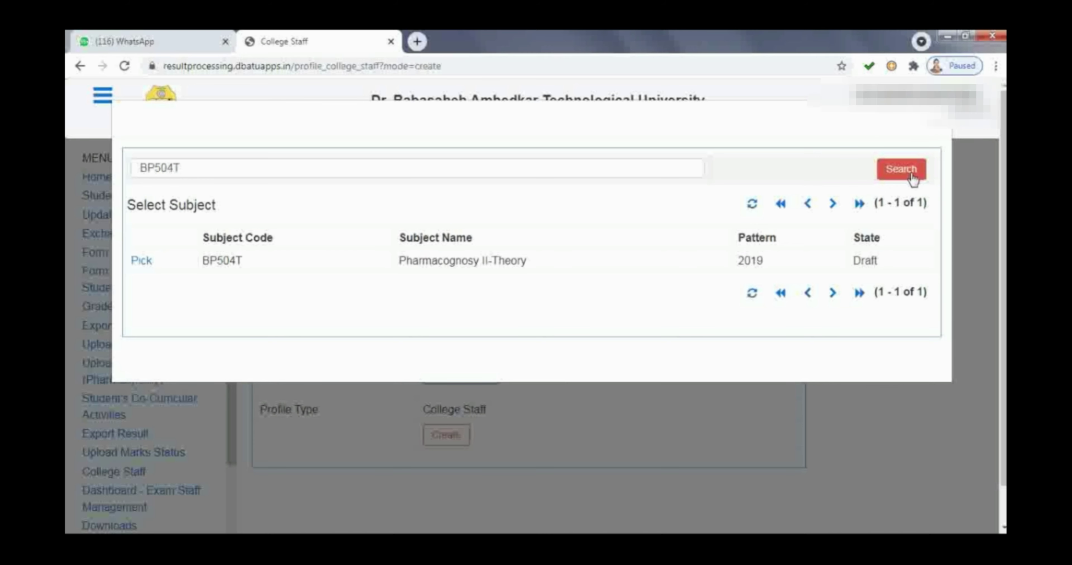
{"action": "left_click", "coordinate": [911, 175]}
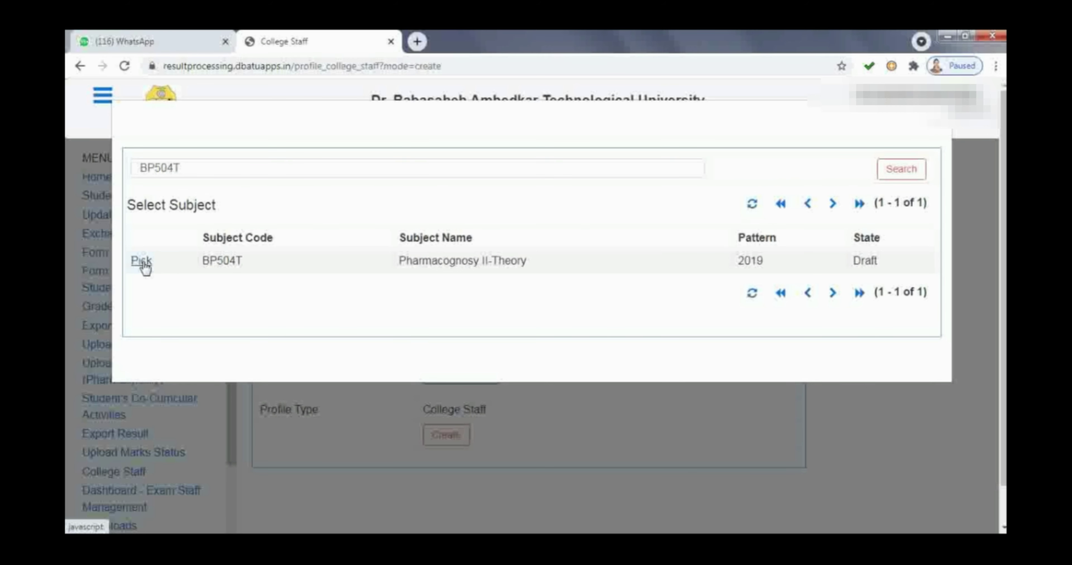
{"action": "left_click", "coordinate": [142, 262]}
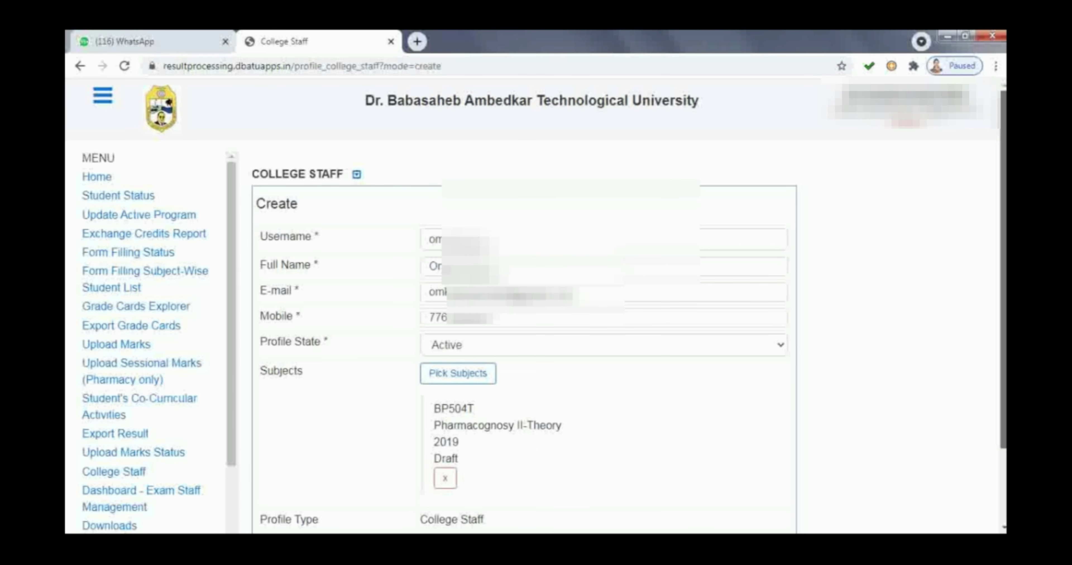
Step: Search the subject picker for code BP508P, Pharmacognosy II-Practical
{"action": "scroll", "coordinate": [576, 305], "scroll_direction": "down", "scroll_amount": 2}
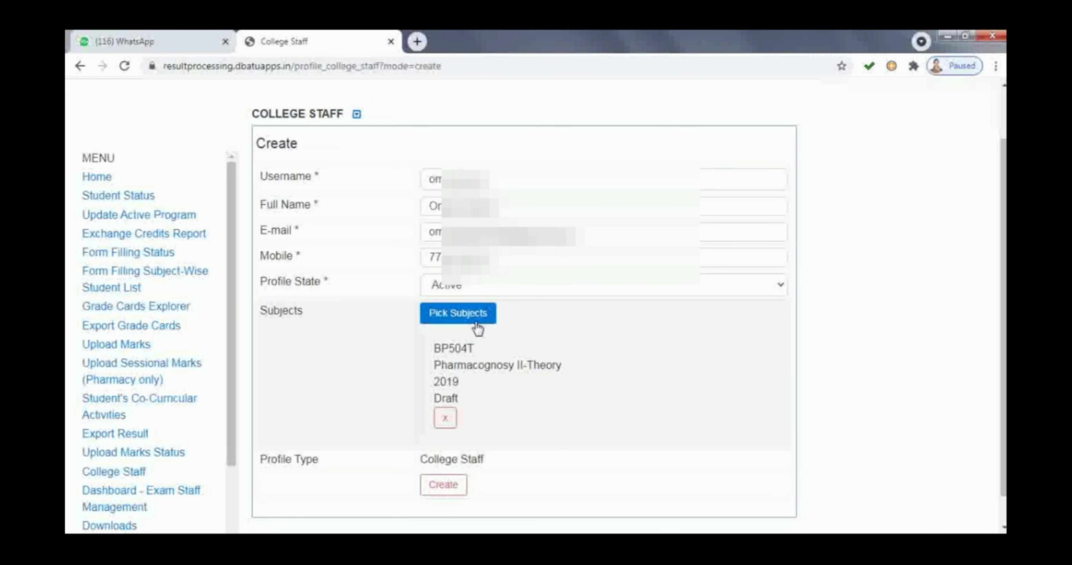
{"action": "left_click", "coordinate": [477, 324]}
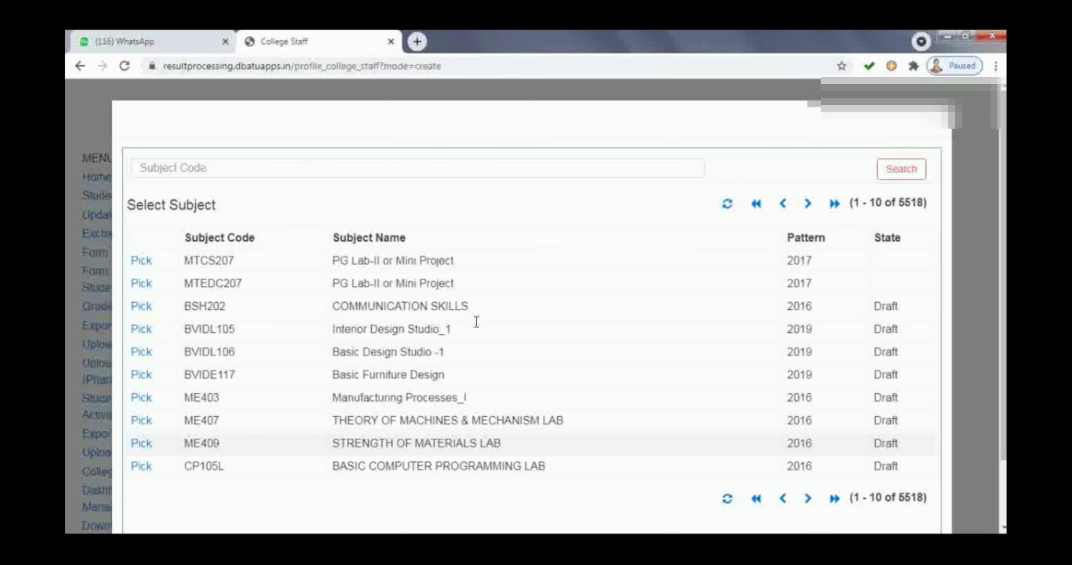
{"action": "left_click", "coordinate": [385, 166]}
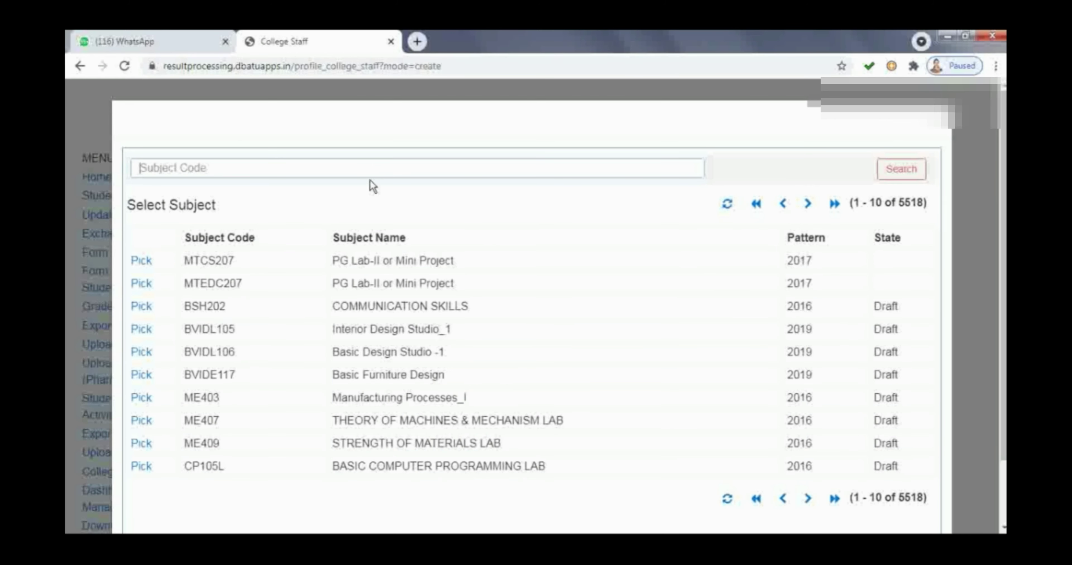
{"action": "type", "text": "BP508P"}
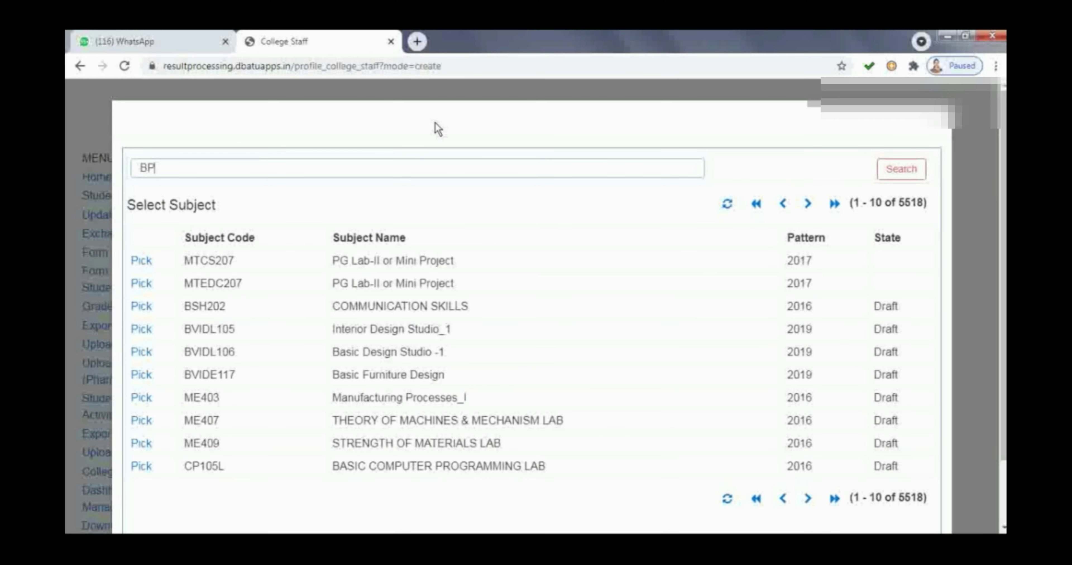
{"action": "left_click", "coordinate": [902, 175]}
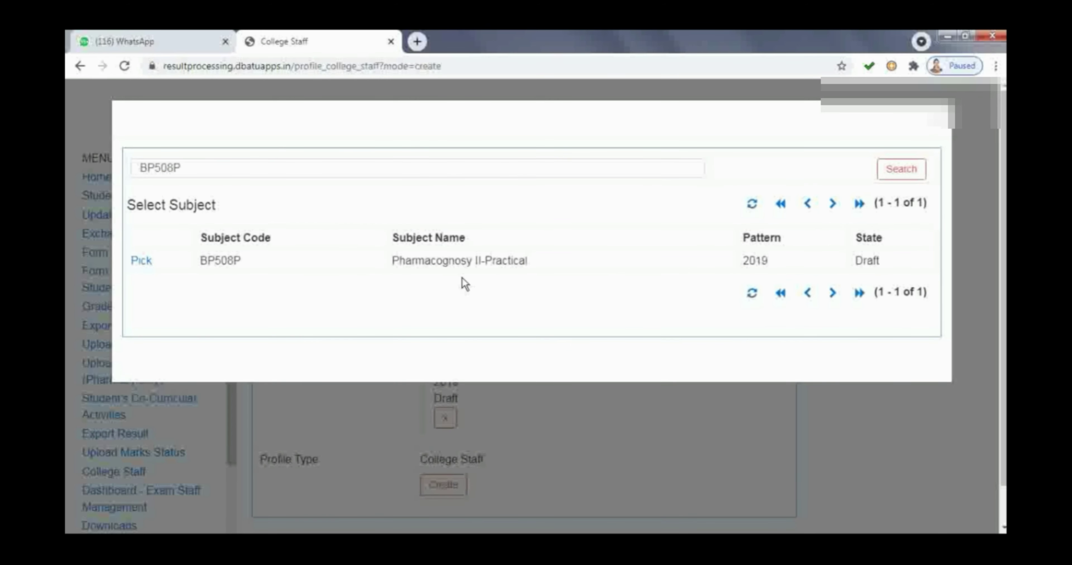
Step: Attach BP508P Pharmacognosy II-Practical and create the new College Staff profile
{"action": "left_click", "coordinate": [145, 265]}
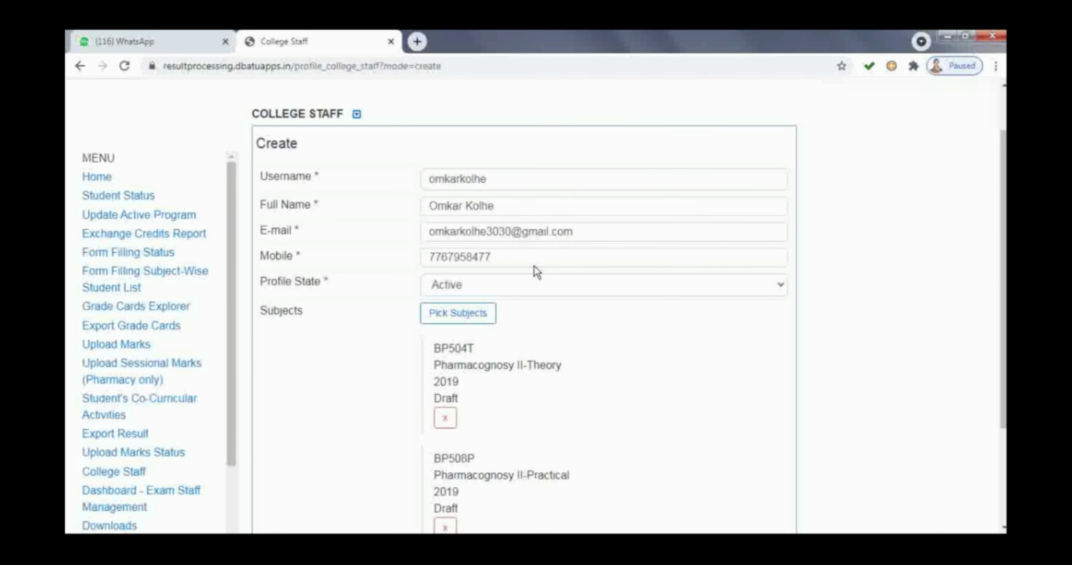
{"action": "scroll", "coordinate": [536, 270], "scroll_direction": "down", "scroll_amount": 3}
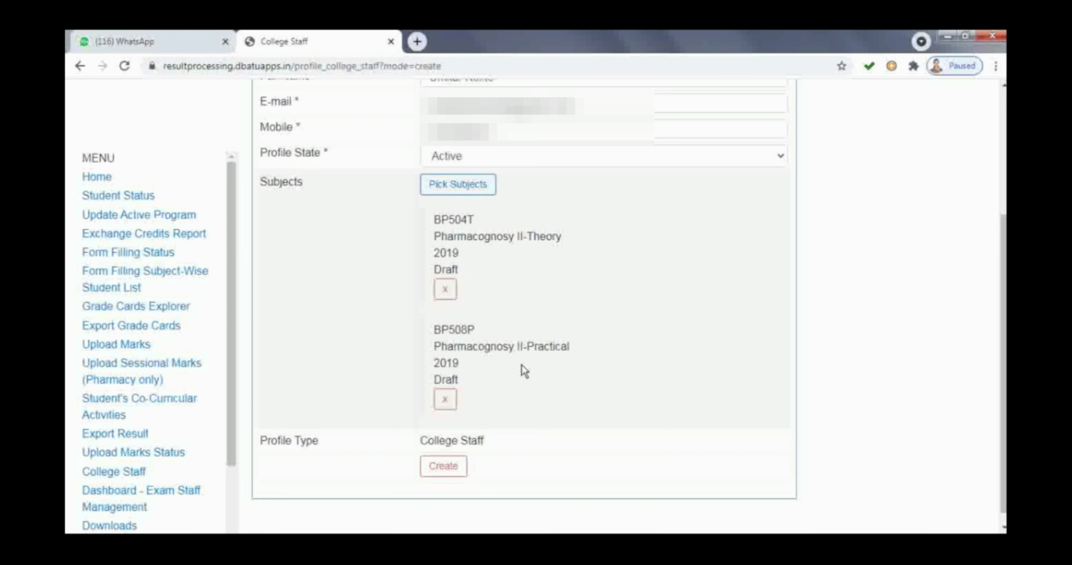
{"action": "left_click", "coordinate": [443, 466]}
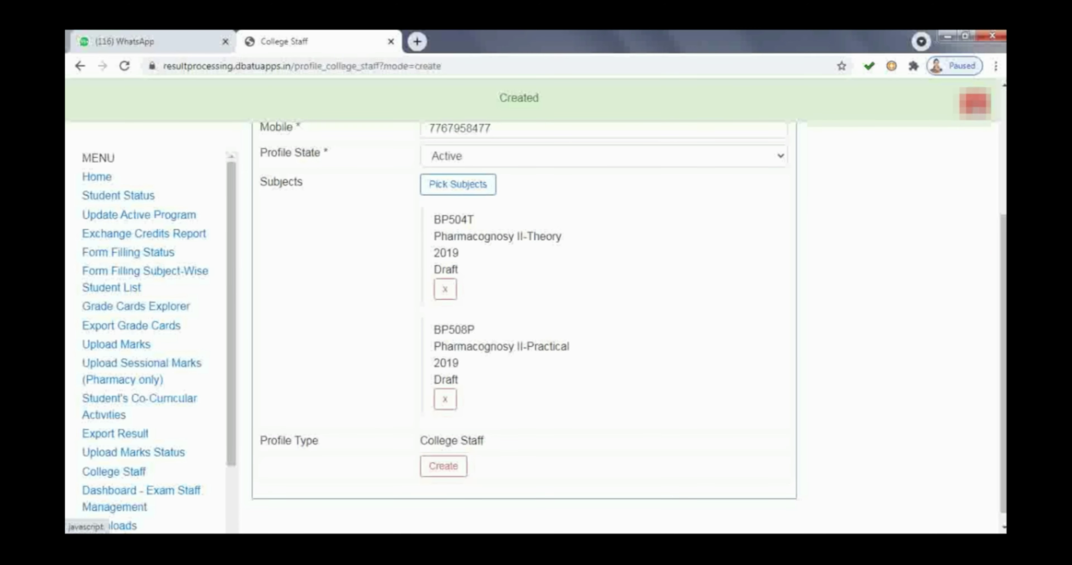
{"action": "scroll", "coordinate": [524, 324], "scroll_direction": "up", "scroll_amount": 4}
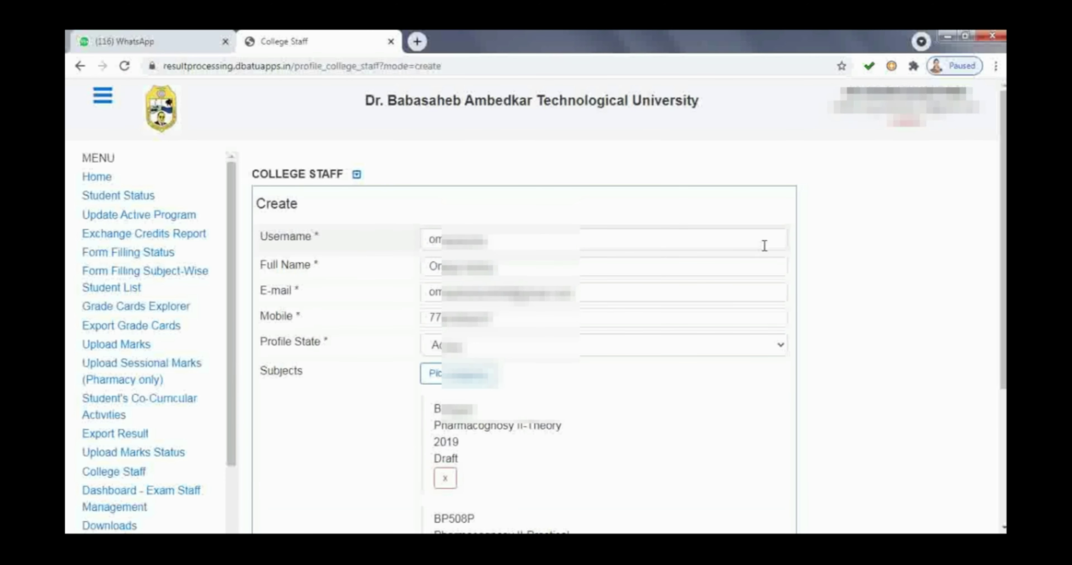
{"action": "scroll", "coordinate": [999, 328], "scroll_direction": "down", "scroll_amount": 3}
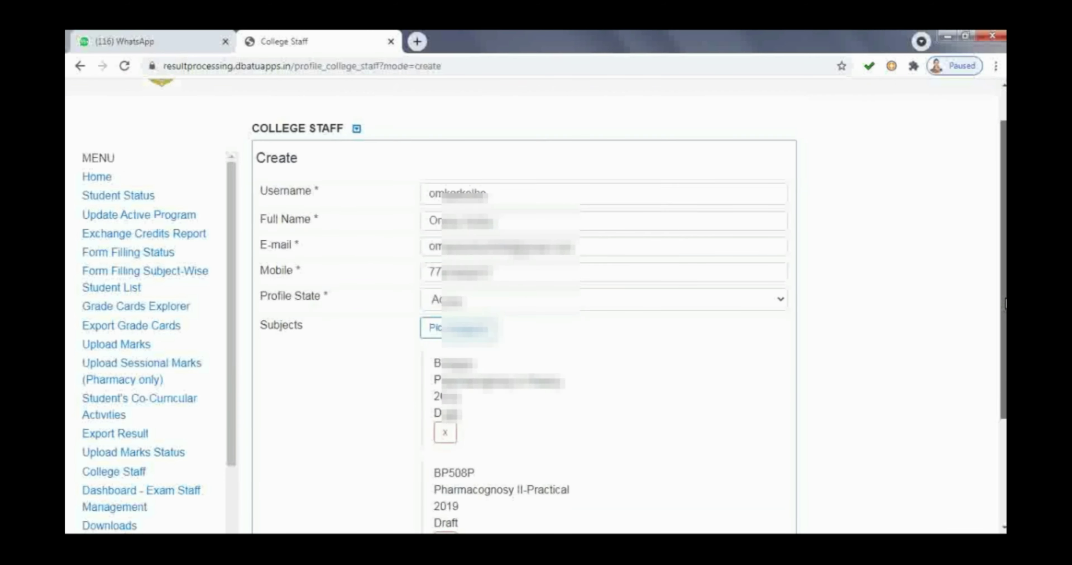
{"action": "left_click_drag", "start_coordinate": [1000, 332], "coordinate": [1004, 159]}
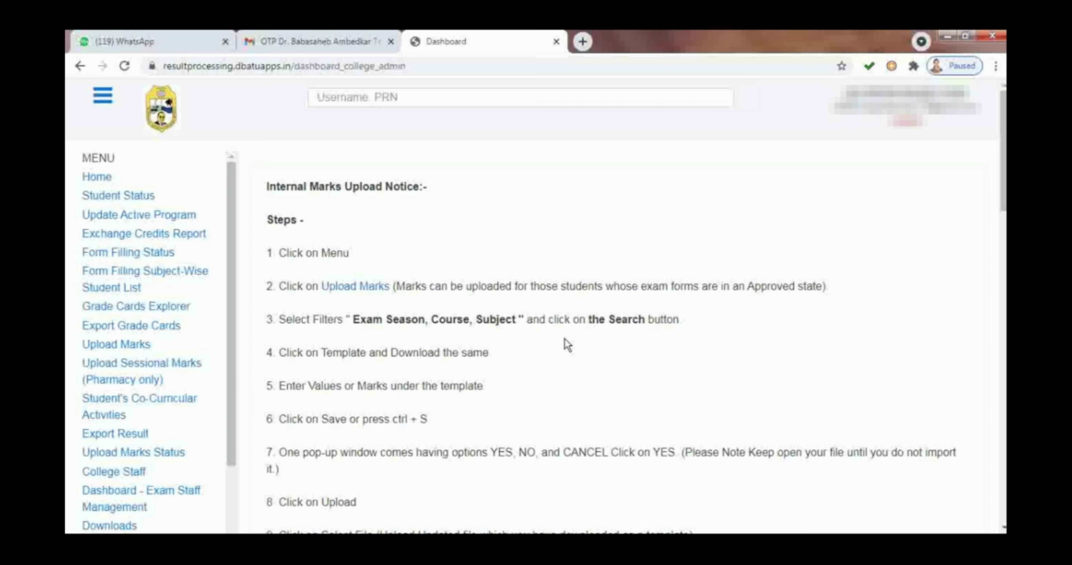
Step: Open the Update form for the fifth staff member in the College Staff list
{"action": "left_click", "coordinate": [126, 478]}
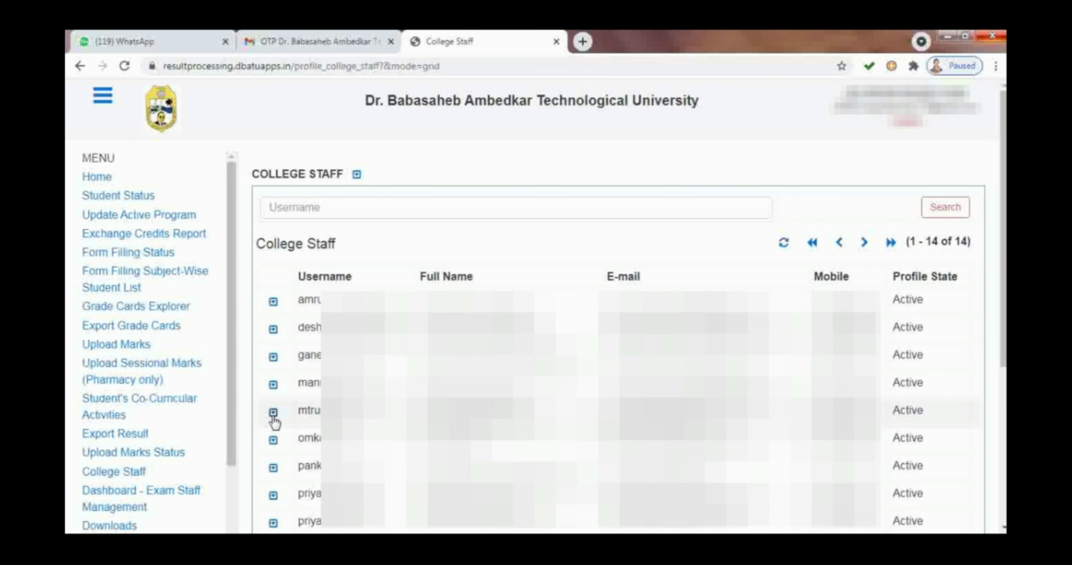
{"action": "left_click", "coordinate": [273, 413]}
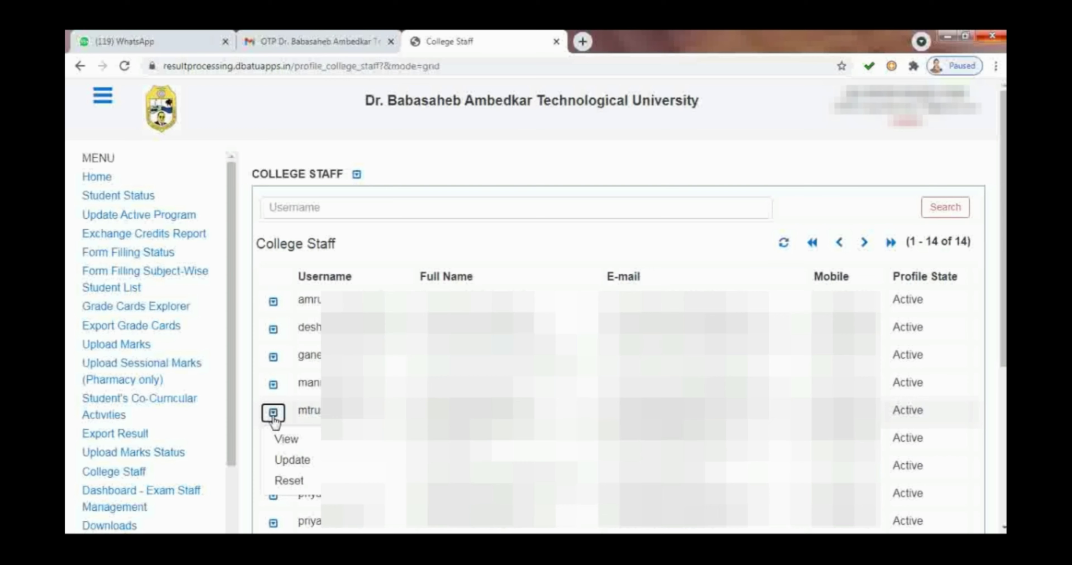
{"action": "left_click", "coordinate": [280, 461]}
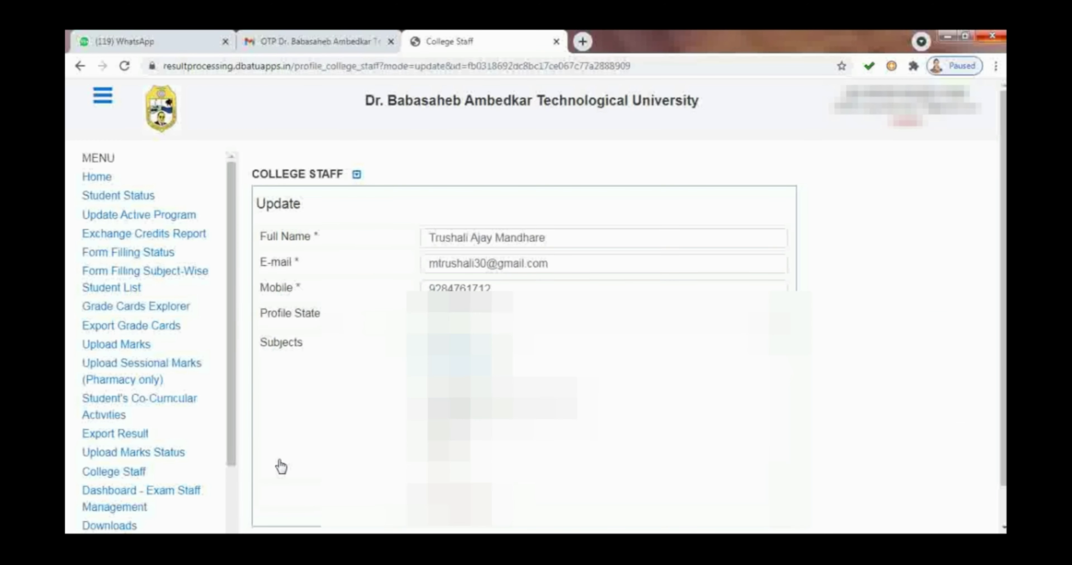
Step: Remove subject BP502T and attach BP701T Instrumental Methods of Analysis - Theory instead
{"action": "scroll", "coordinate": [281, 459], "scroll_direction": "down", "scroll_amount": 1}
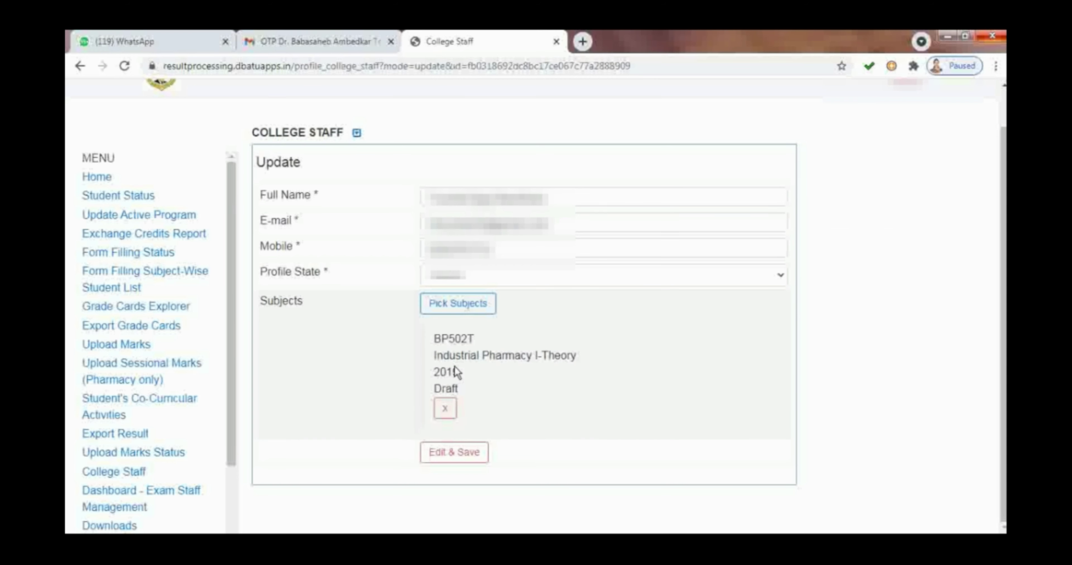
{"action": "left_click", "coordinate": [446, 409]}
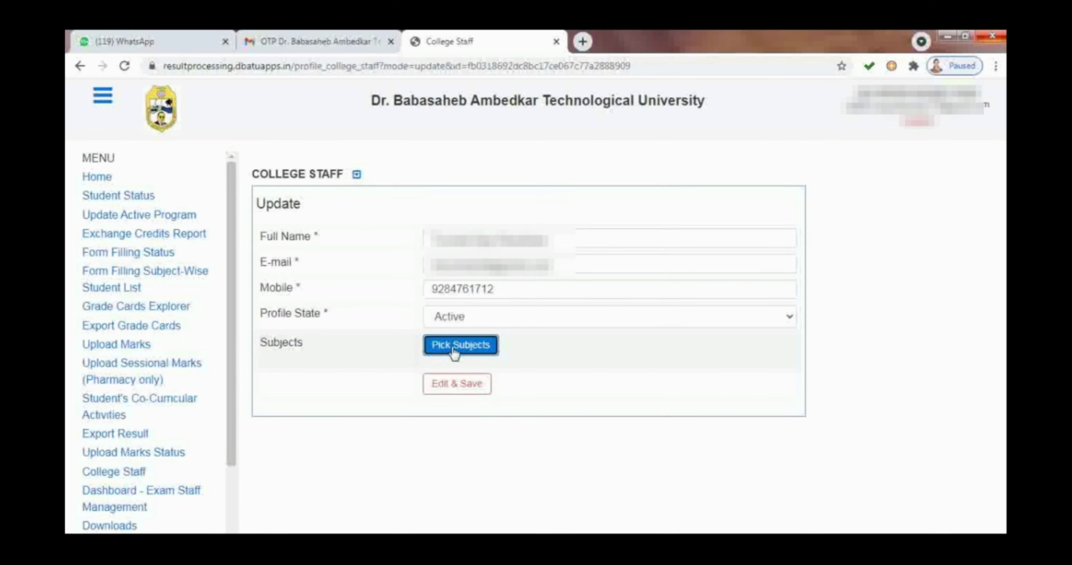
{"action": "left_click", "coordinate": [454, 352]}
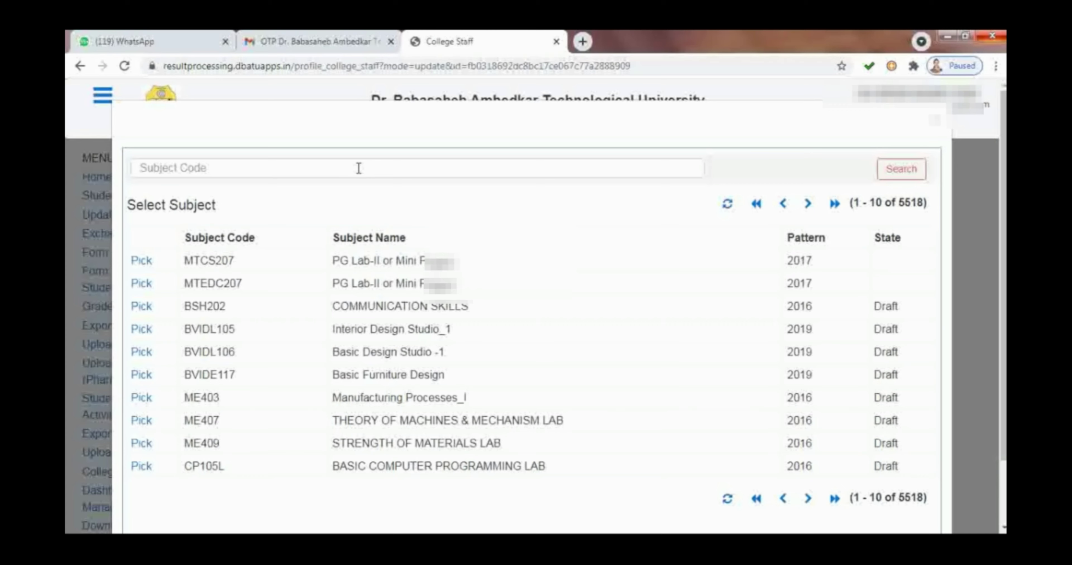
{"action": "left_click", "coordinate": [359, 168]}
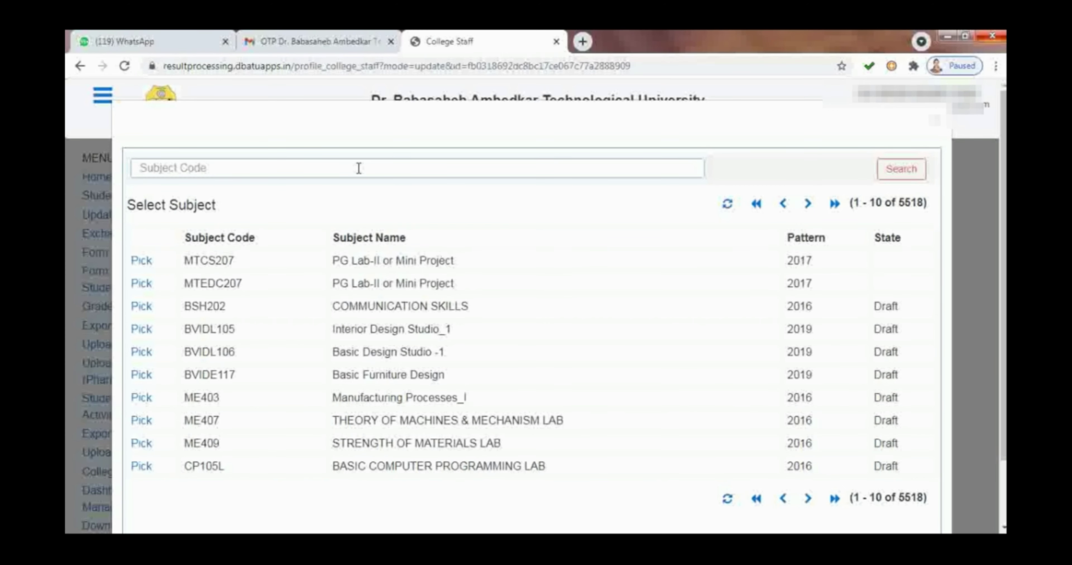
{"action": "type", "text": "BP701"}
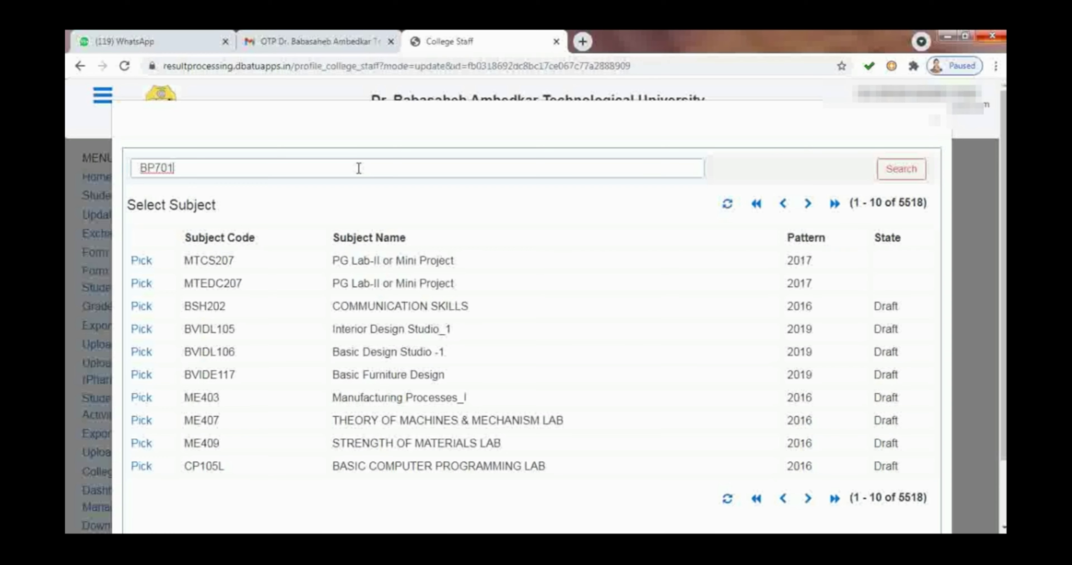
{"action": "type", "text": "T"}
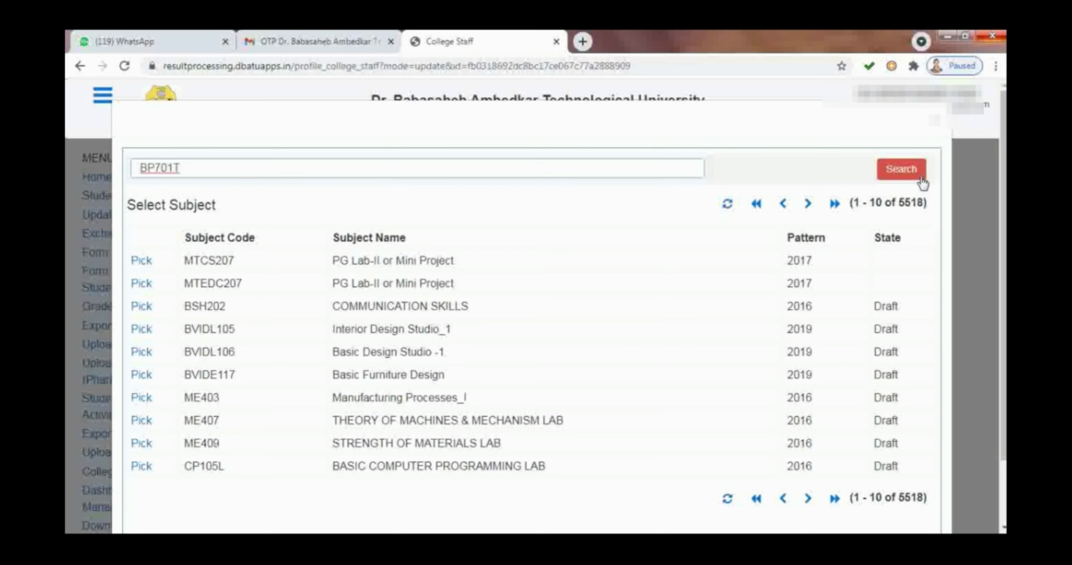
{"action": "left_click", "coordinate": [921, 182]}
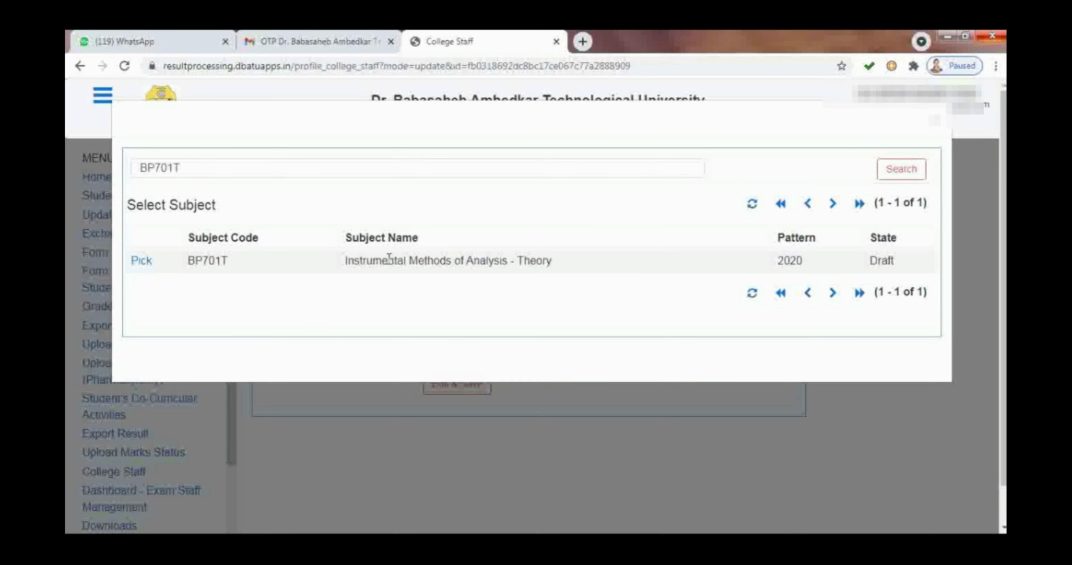
{"action": "left_click", "coordinate": [141, 262]}
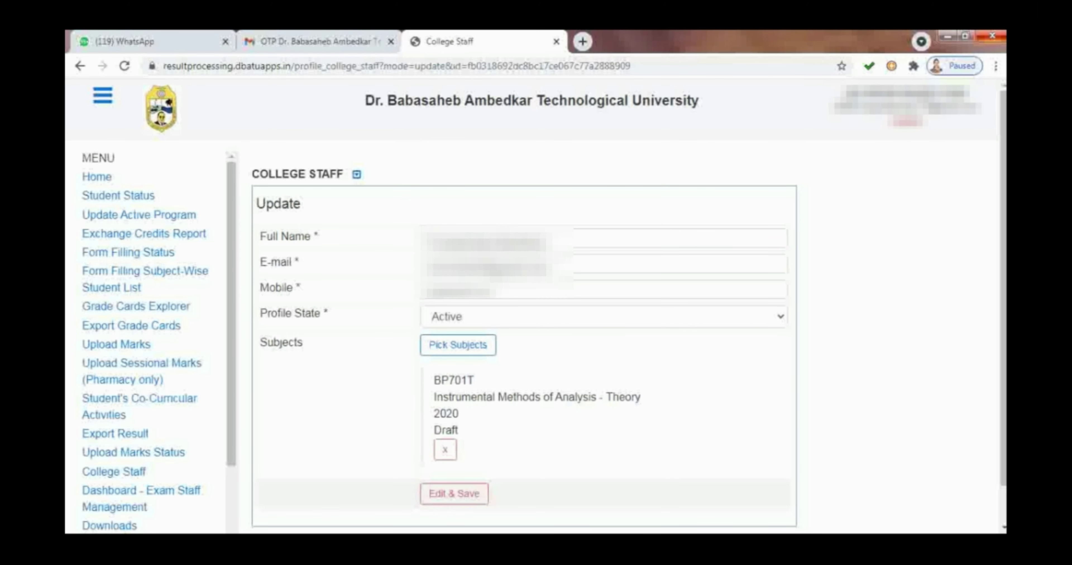
Step: Search subject code BP705P and attach Instrumental Methods of Analysis - Practical
{"action": "left_click", "coordinate": [483, 352]}
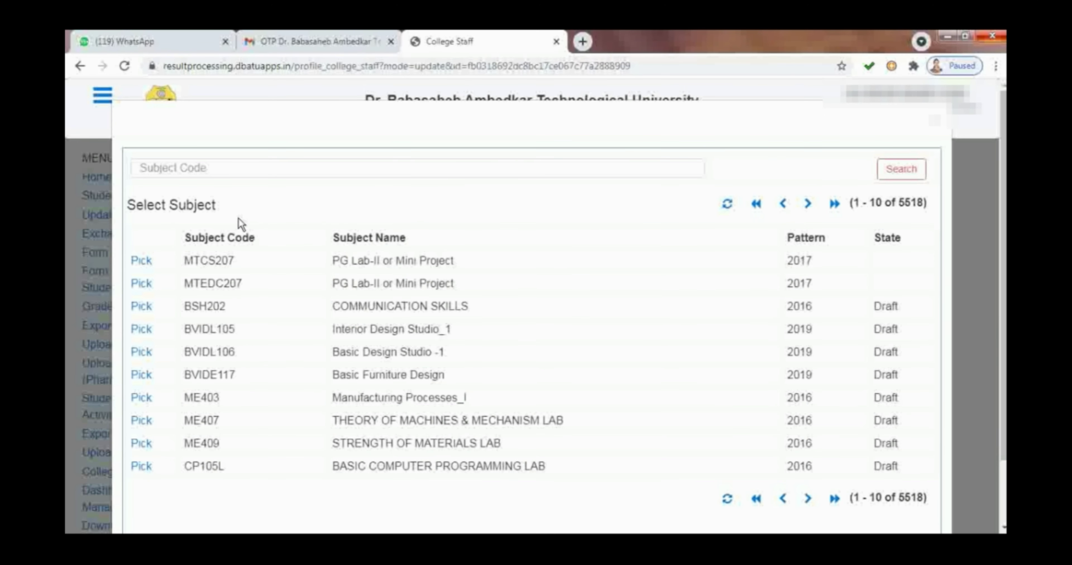
{"action": "left_click", "coordinate": [207, 164]}
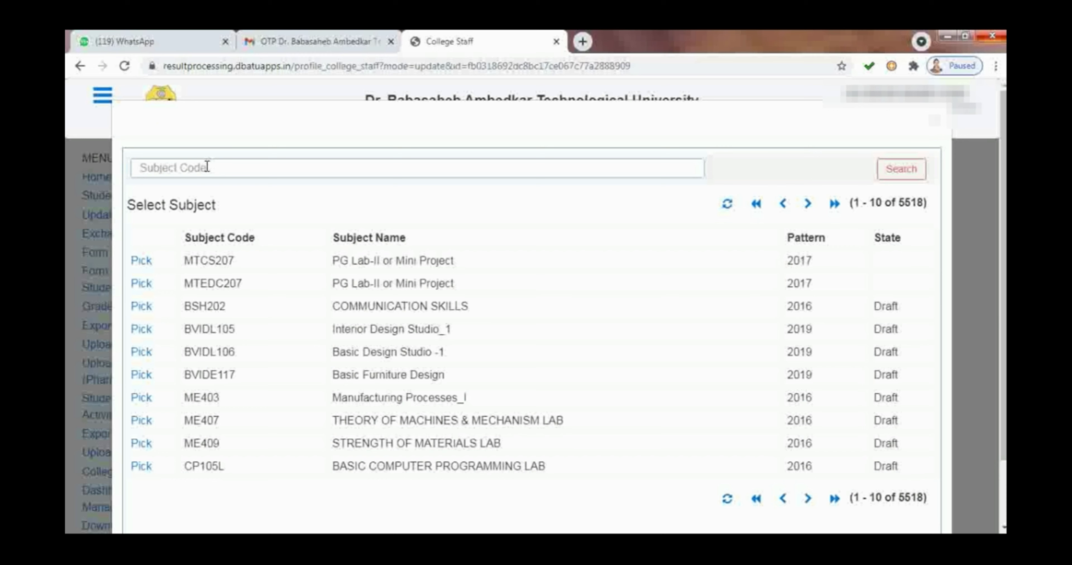
{"action": "type", "text": "BP705P"}
{"action": "left_click", "coordinate": [910, 178]}
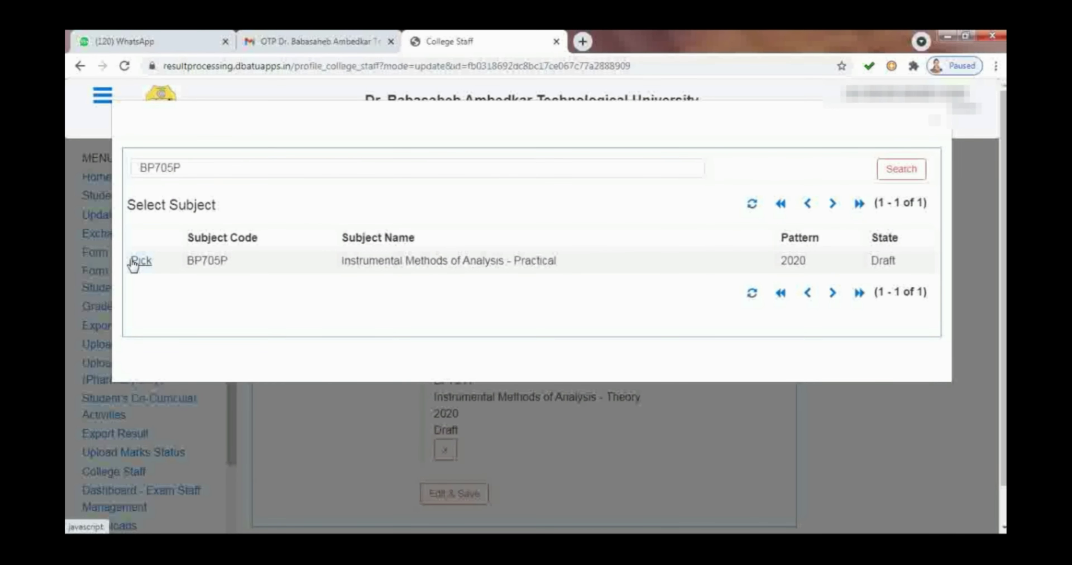
{"action": "left_click", "coordinate": [136, 262]}
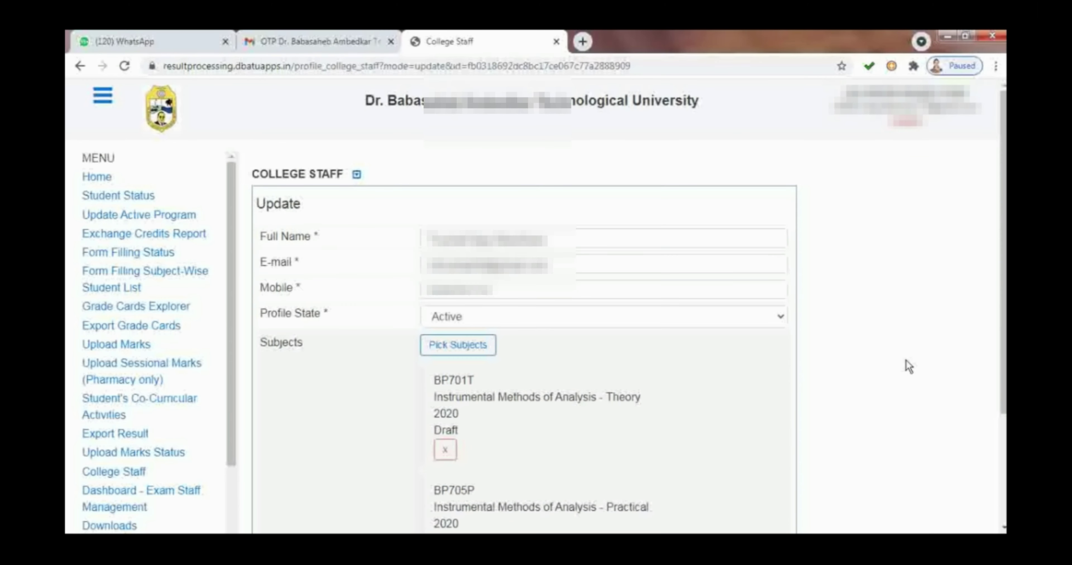
Step: Save the updated staff profile with Edit & Save
{"action": "scroll", "coordinate": [904, 365], "scroll_direction": "down", "scroll_amount": 2}
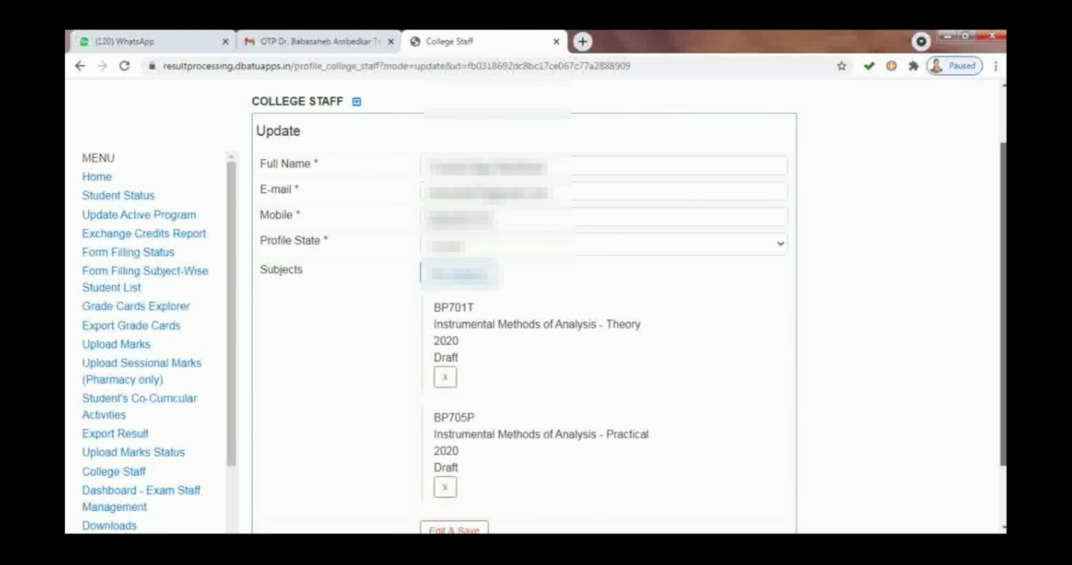
{"action": "scroll", "coordinate": [624, 308], "scroll_direction": "down", "scroll_amount": 2}
{"action": "scroll", "coordinate": [463, 381], "scroll_direction": "down", "scroll_amount": 1}
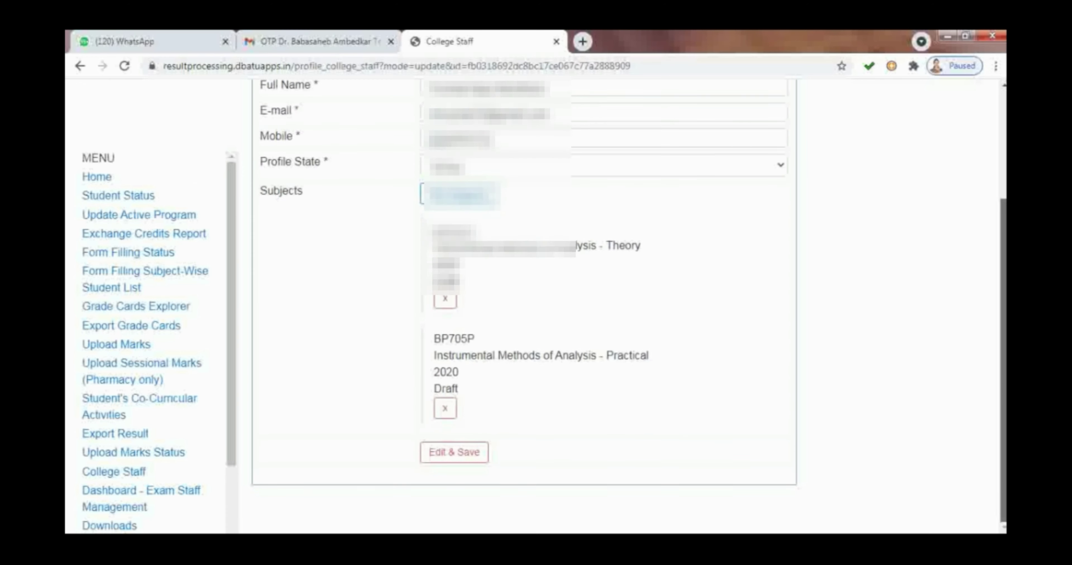
{"action": "left_click", "coordinate": [448, 461]}
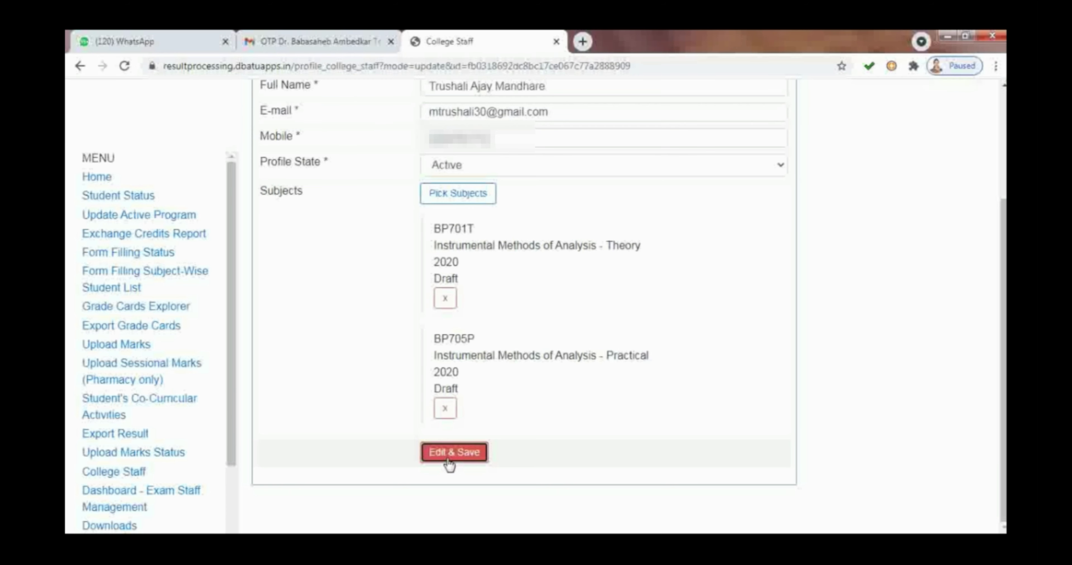
{"action": "scroll", "coordinate": [973, 166], "scroll_direction": "up", "scroll_amount": 4}
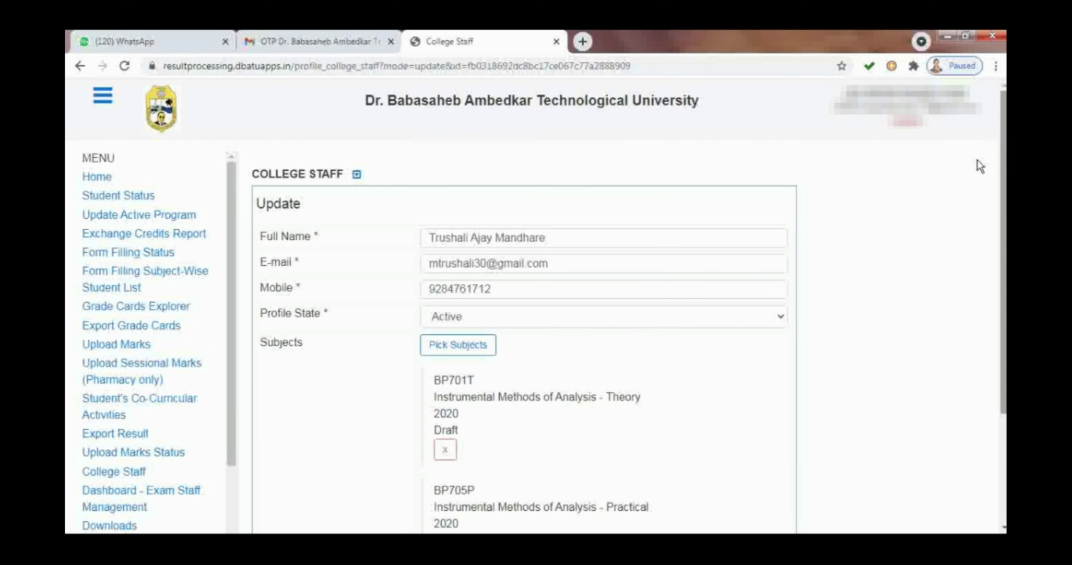
Step: Open the profile's read-only View and check that BP701T and BP705P are listed
{"action": "left_click", "coordinate": [357, 174]}
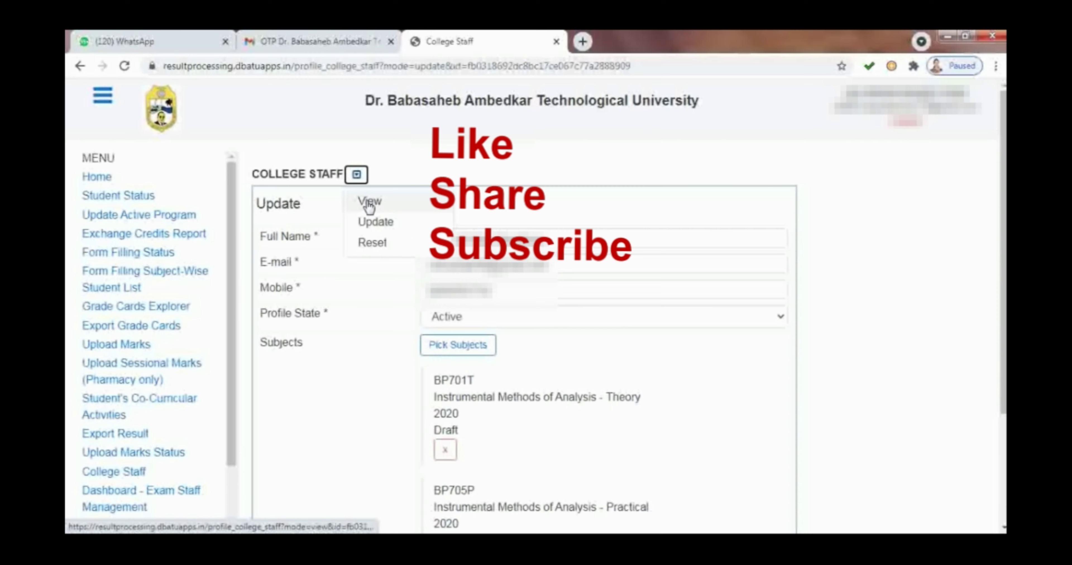
{"action": "left_click", "coordinate": [369, 203]}
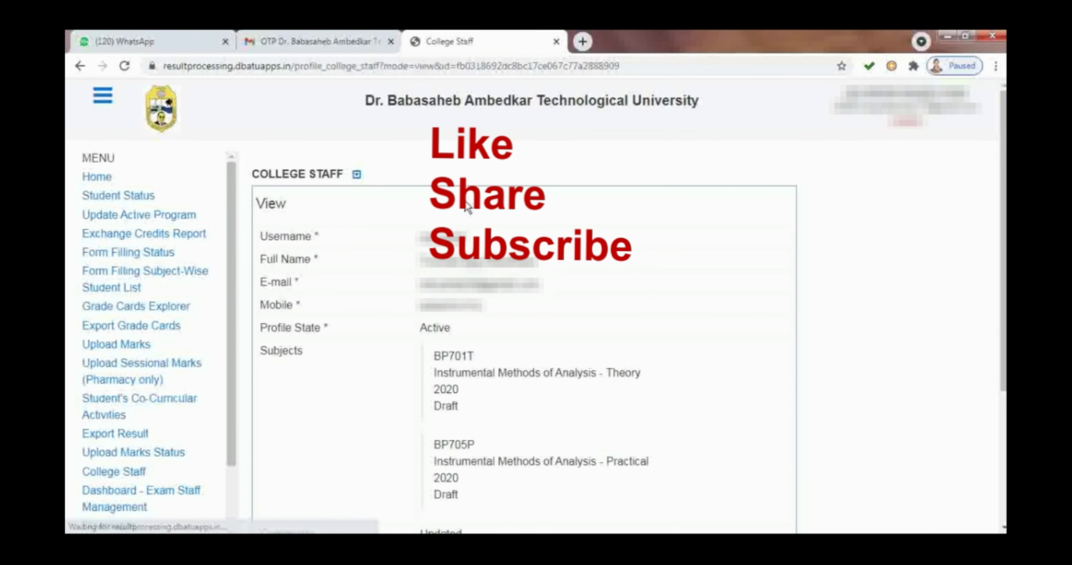
{"action": "scroll", "coordinate": [999, 258], "scroll_direction": "down", "scroll_amount": 3}
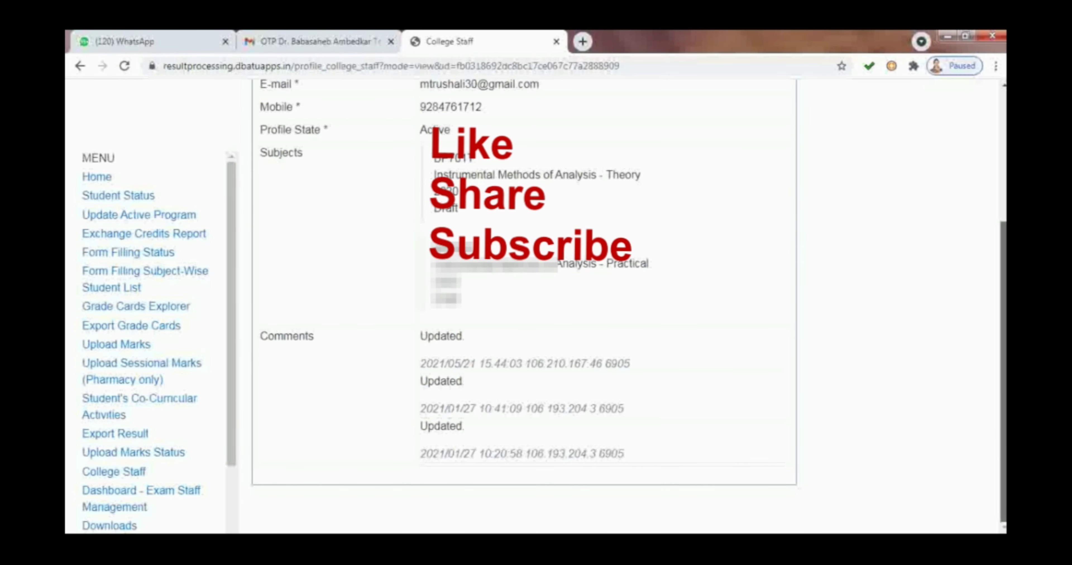
{"action": "scroll", "coordinate": [995, 352], "scroll_direction": "up", "scroll_amount": 4}
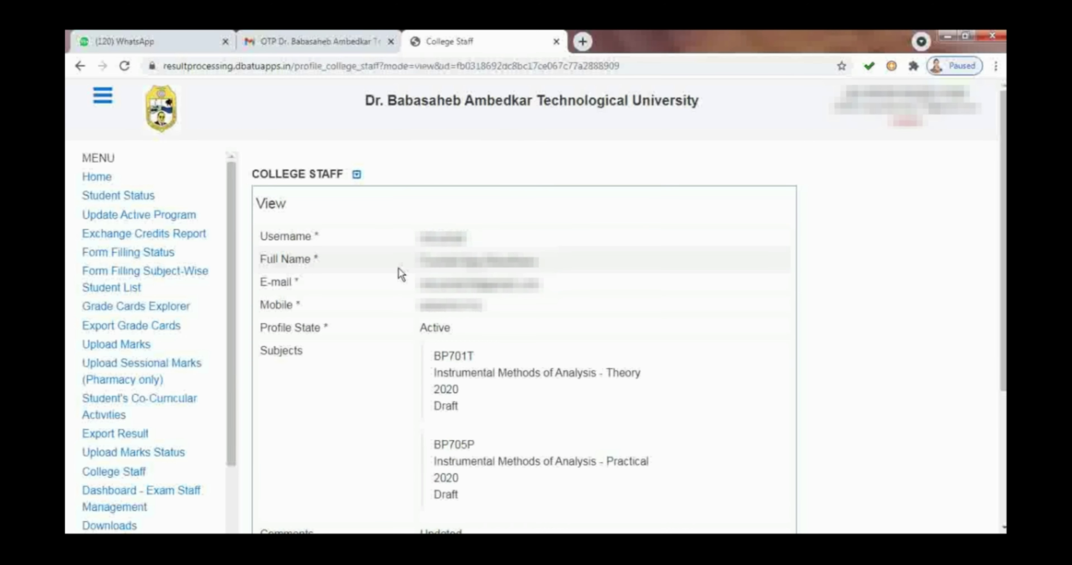